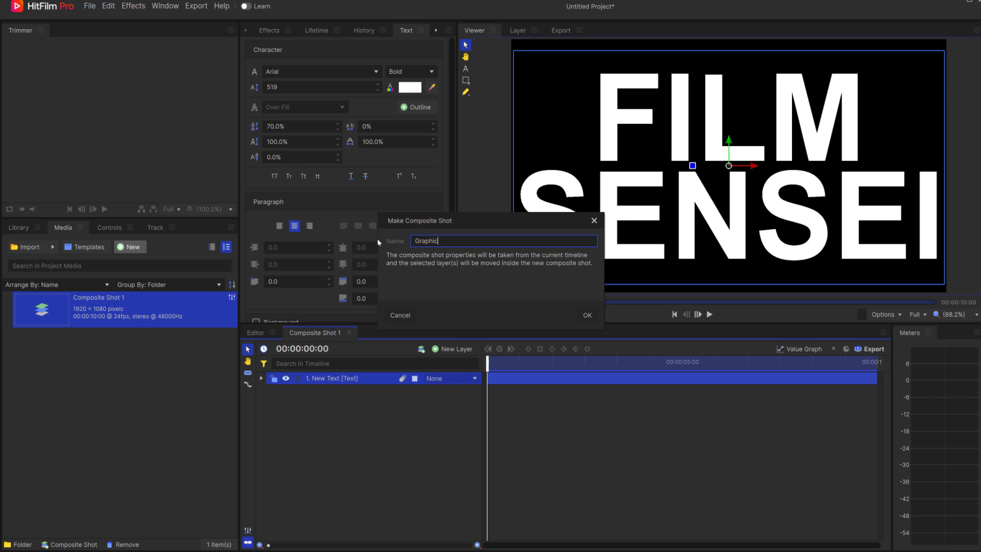
Create the composite shot named Graphic from the text layer and add a new plane above it in Composite Shot 1.
{"action": "left_click", "coordinate": [595, 319]}
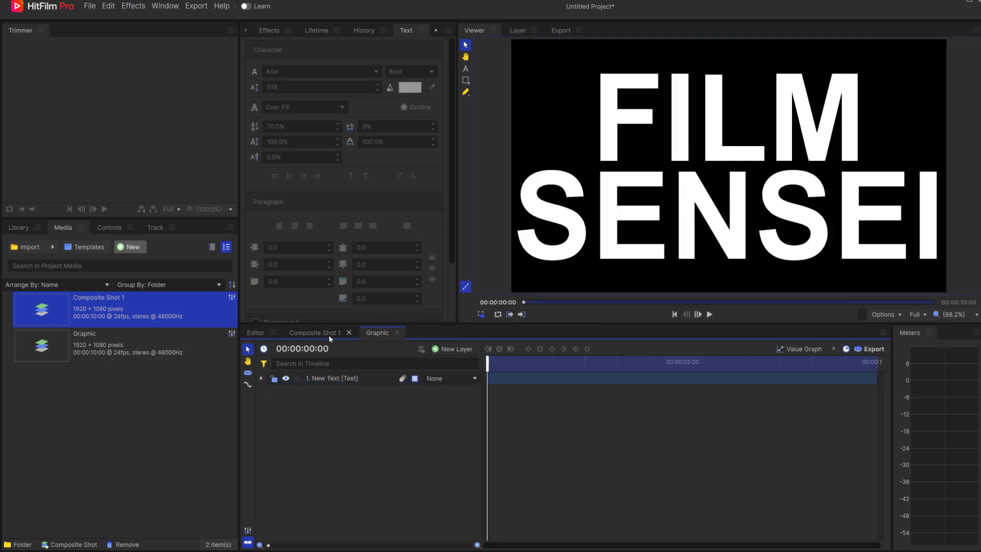
{"action": "left_click", "coordinate": [318, 333]}
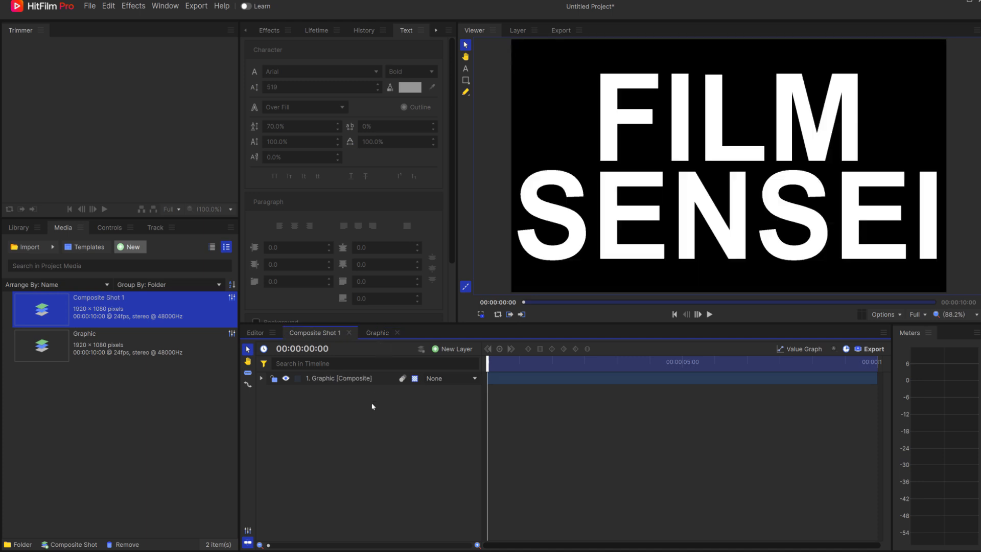
{"action": "left_click", "coordinate": [453, 348]}
{"action": "left_click", "coordinate": [449, 361]}
{"action": "left_click", "coordinate": [565, 340]}
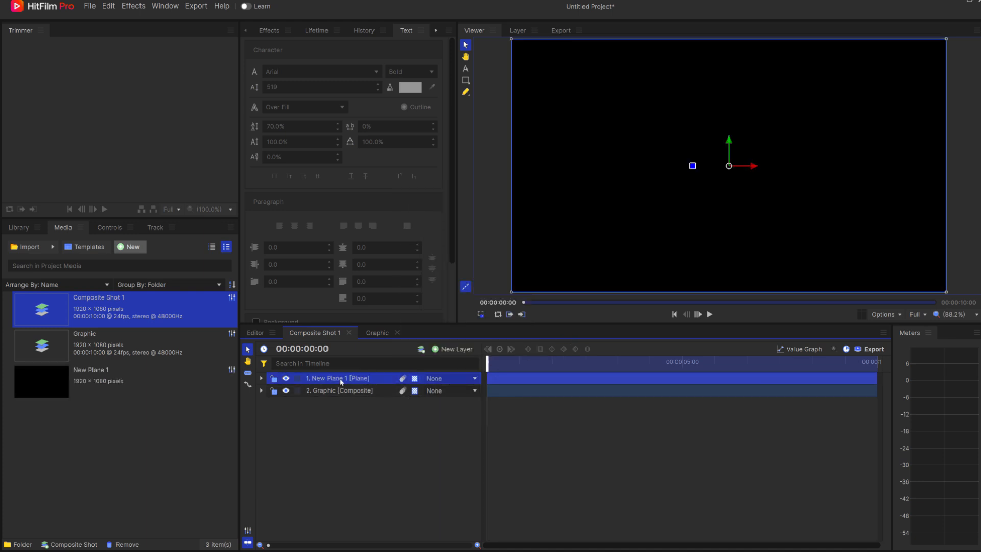
Find the Fractal Noise effect and apply it to the new plane.
{"action": "left_click", "coordinate": [268, 30]}
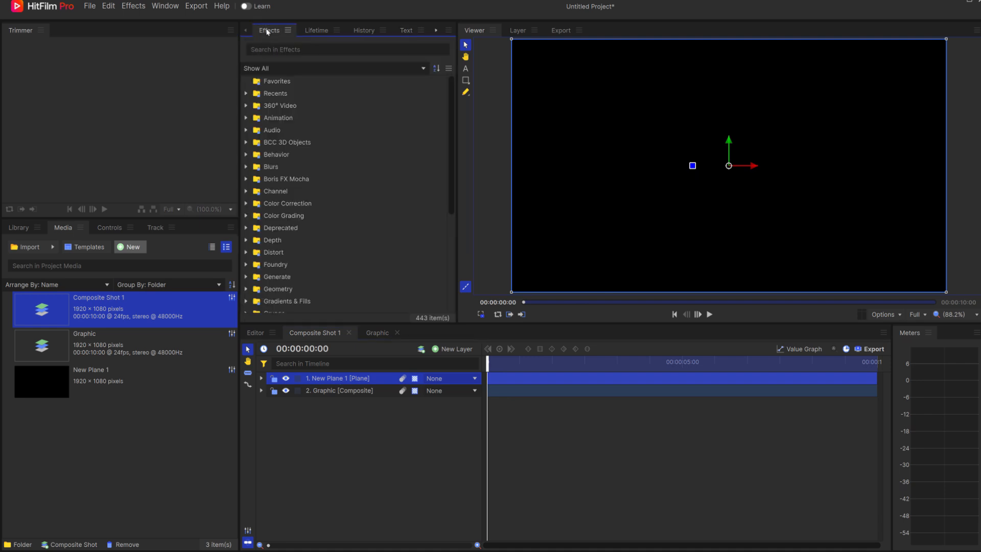
{"action": "type", "text": "f"}
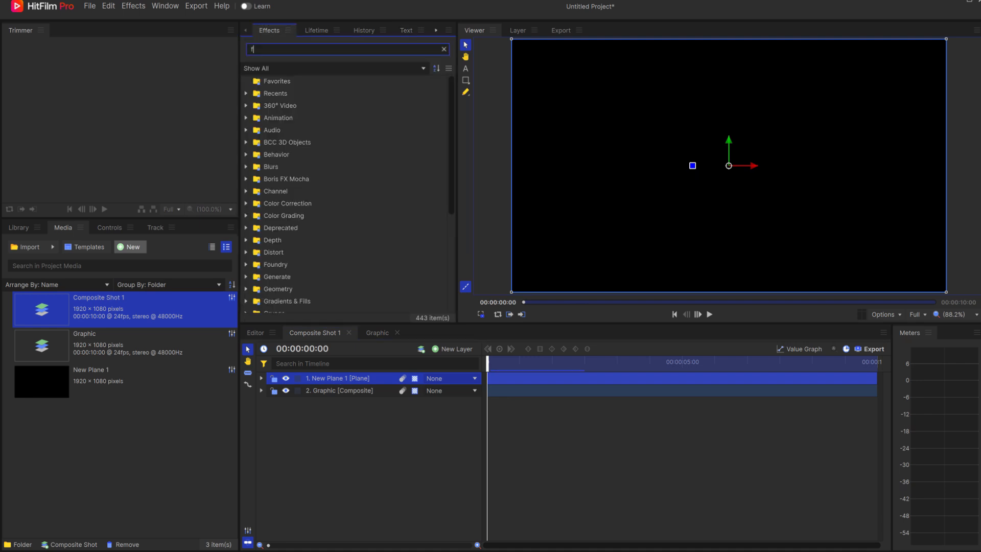
{"action": "type", "text": "ract"}
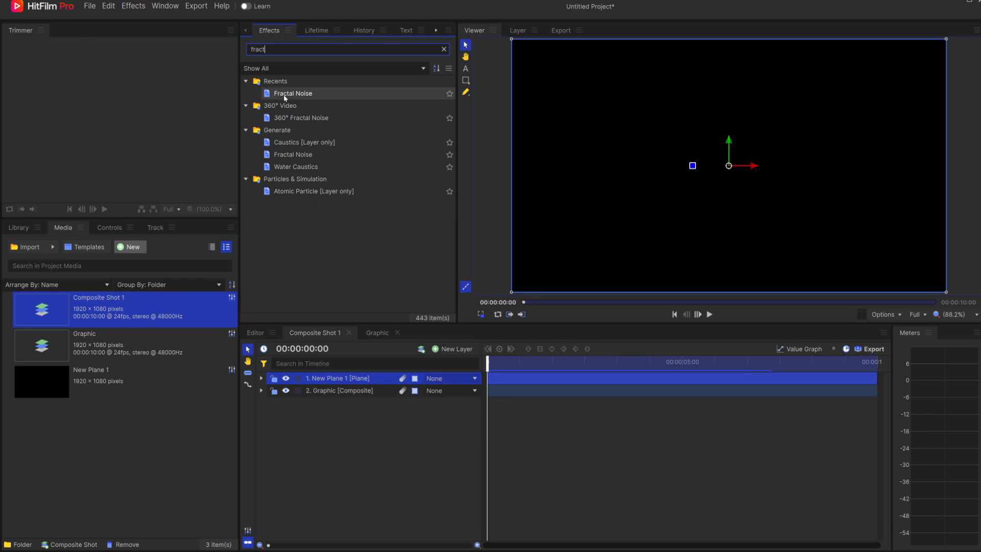
{"action": "double_click", "coordinate": [287, 94]}
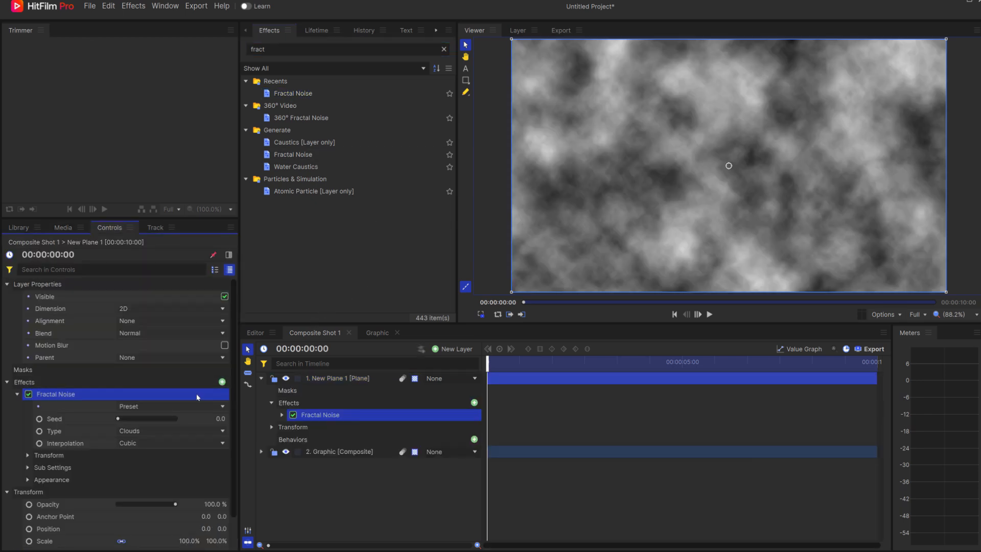
Keyframe the Fractal Noise Seed from 0 on the first frame to 3.0 on the last frame and preview the animation.
{"action": "left_click", "coordinate": [51, 420]}
{"action": "key", "text": "End"}
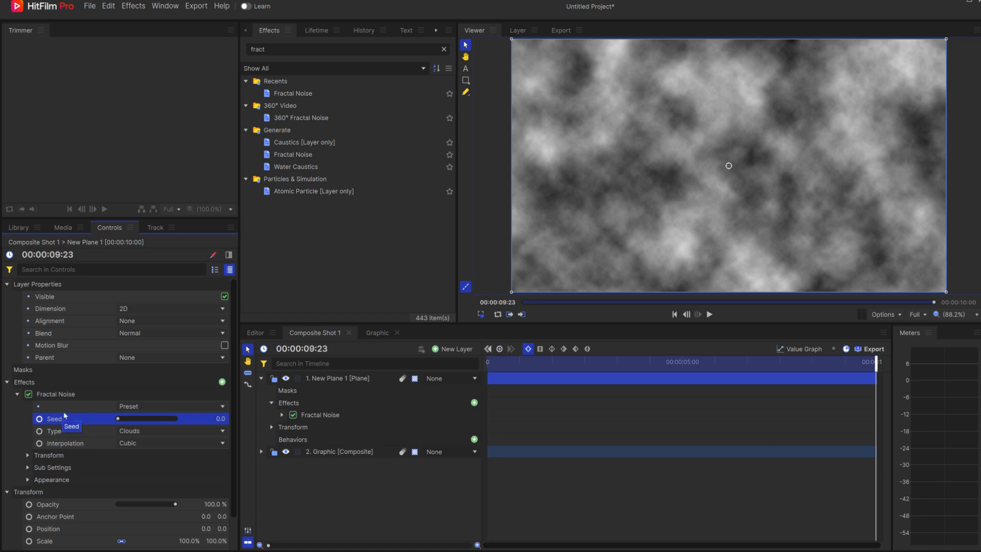
{"action": "left_click", "coordinate": [221, 419]}
{"action": "key", "text": "Return"}
{"action": "key", "text": "space"}
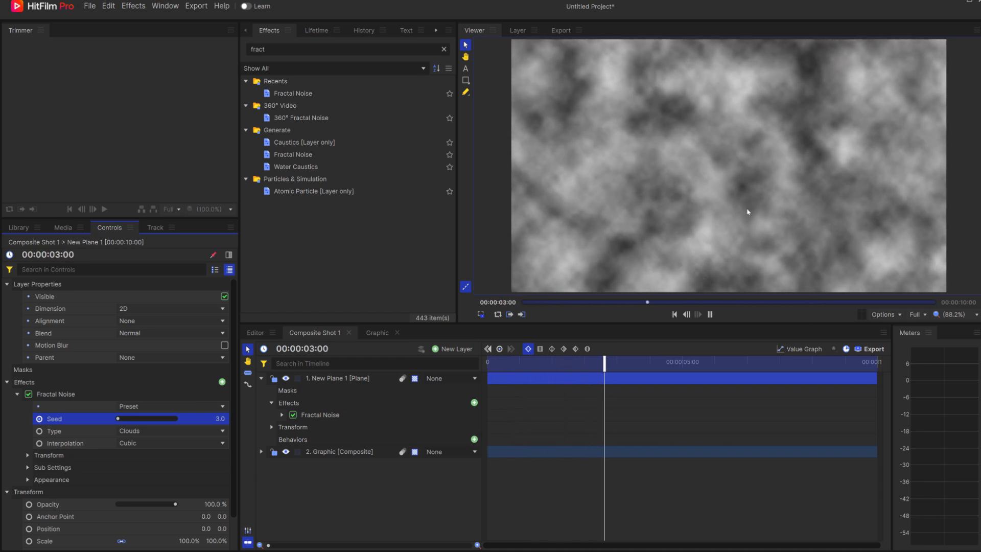
{"action": "key", "text": "space"}
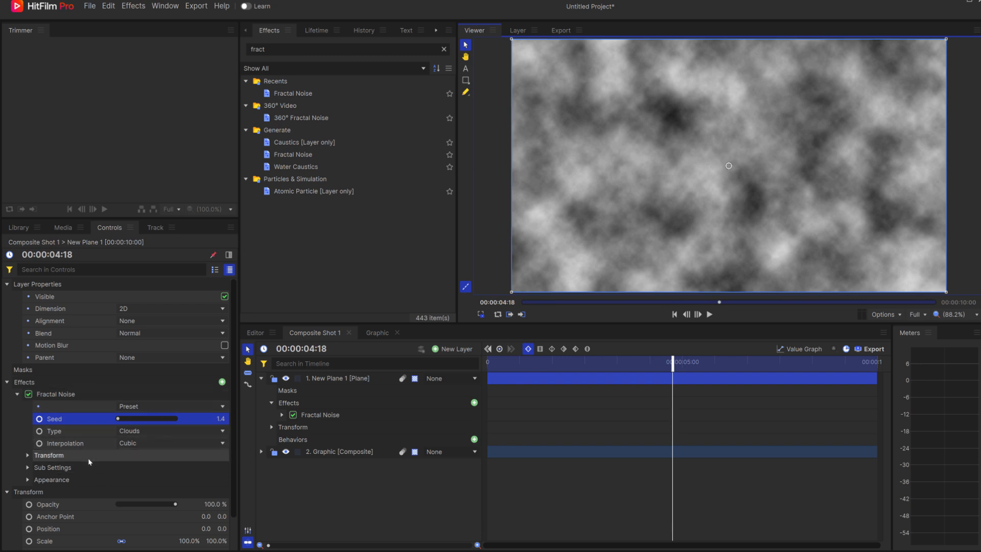
Examine the Transform and Appearance settings of the Fractal Noise effect.
{"action": "scroll", "coordinate": [87, 460], "scroll_direction": "down", "scroll_amount": 1}
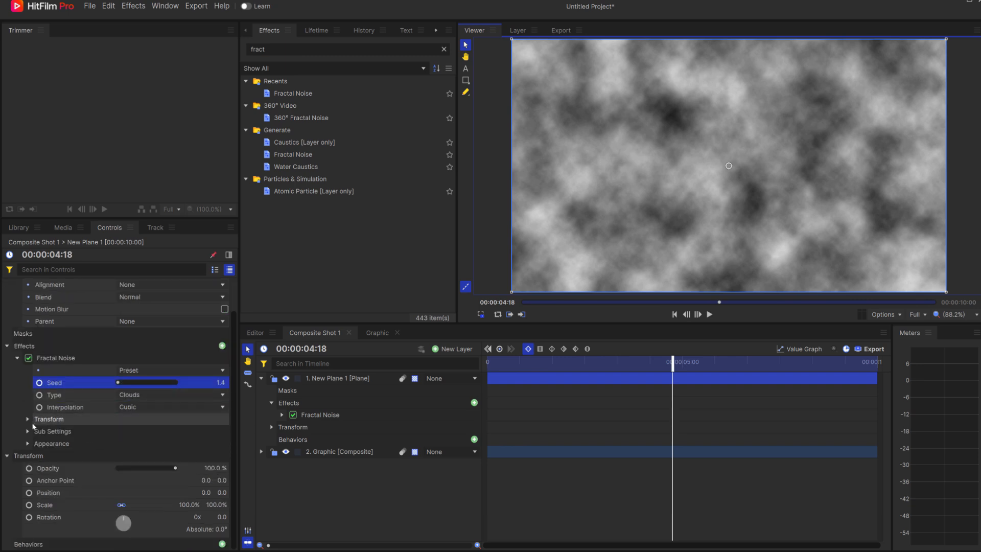
{"action": "left_click", "coordinate": [28, 420]}
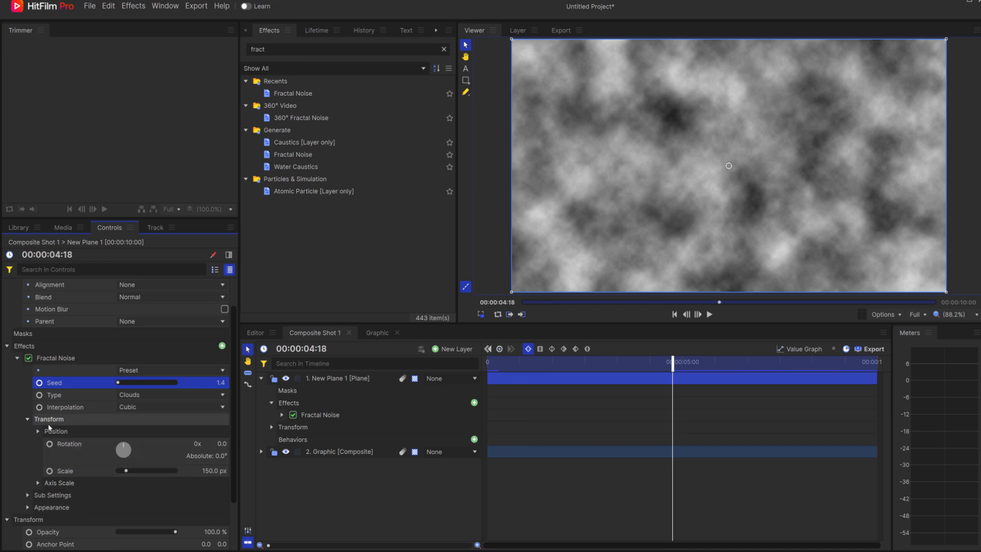
{"action": "left_click", "coordinate": [28, 419]}
{"action": "left_click", "coordinate": [28, 444]}
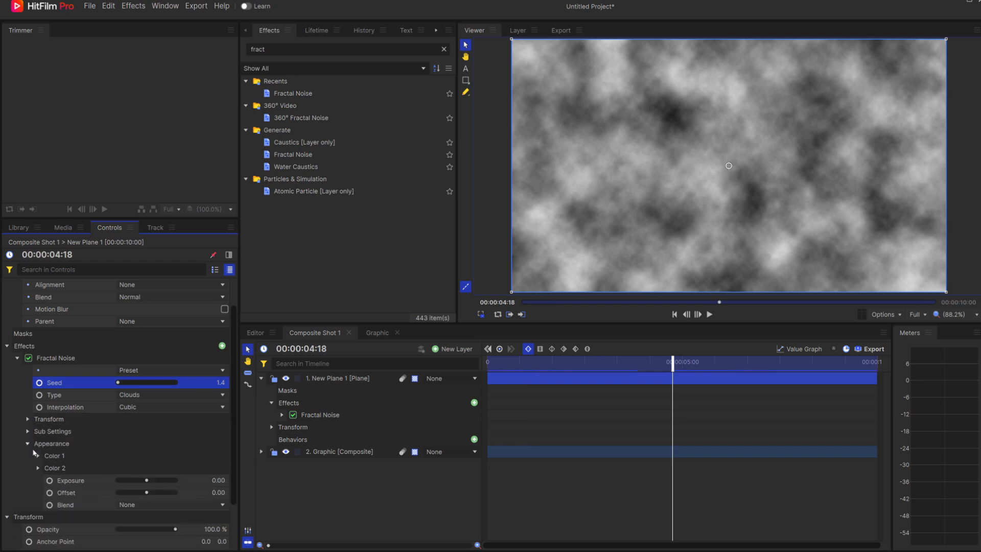
{"action": "scroll", "coordinate": [102, 450], "scroll_direction": "down", "scroll_amount": 1}
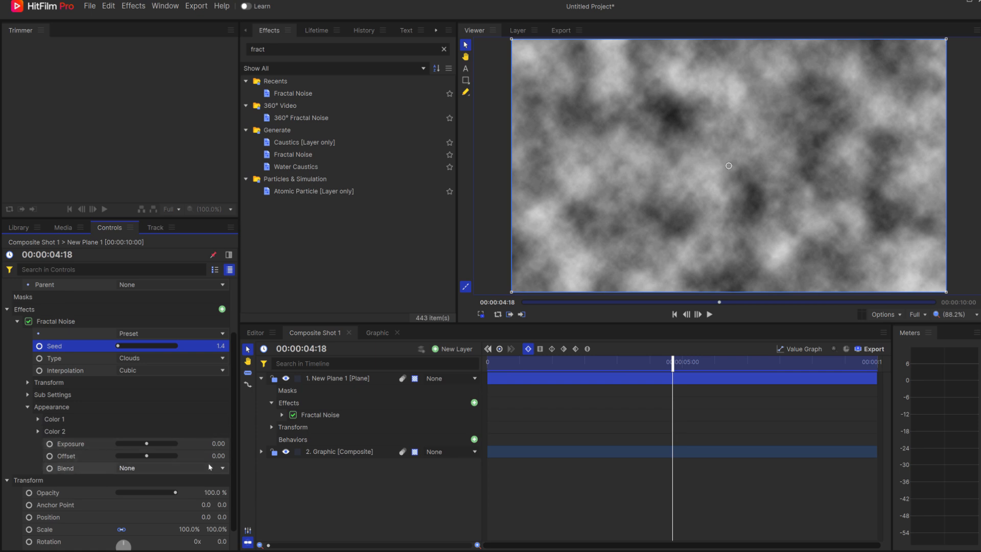
{"action": "left_click", "coordinate": [27, 408]}
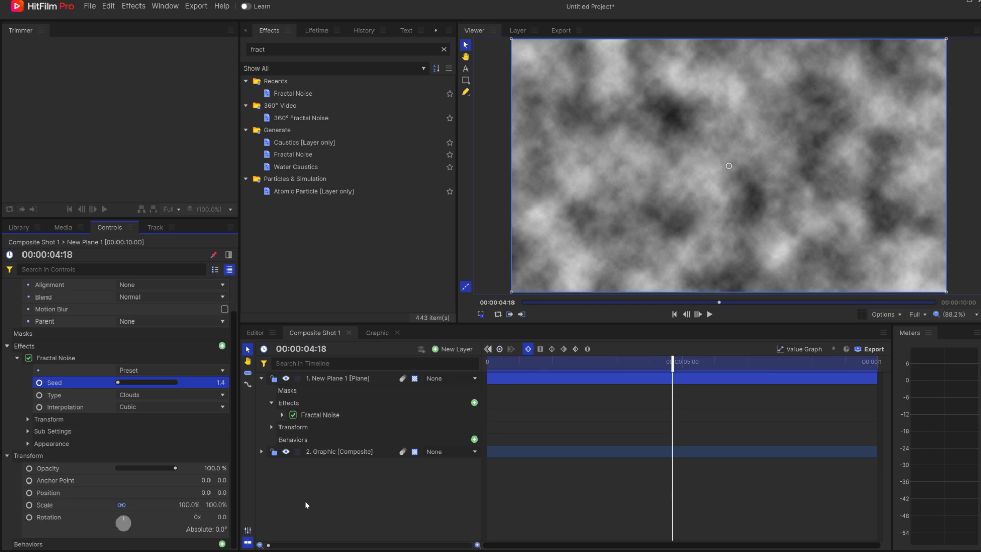
Apply the Heat Distortion effect to the plane and play the animation back from the first frame.
{"action": "left_click_drag", "start_coordinate": [667, 358], "coordinate": [487, 361]}
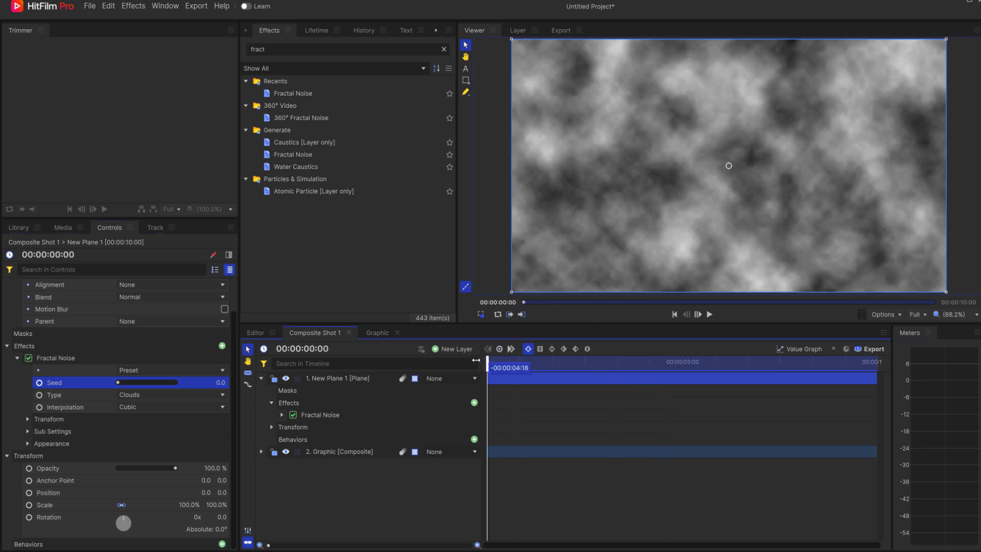
{"action": "left_click_drag", "start_coordinate": [280, 50], "coordinate": [237, 51]}
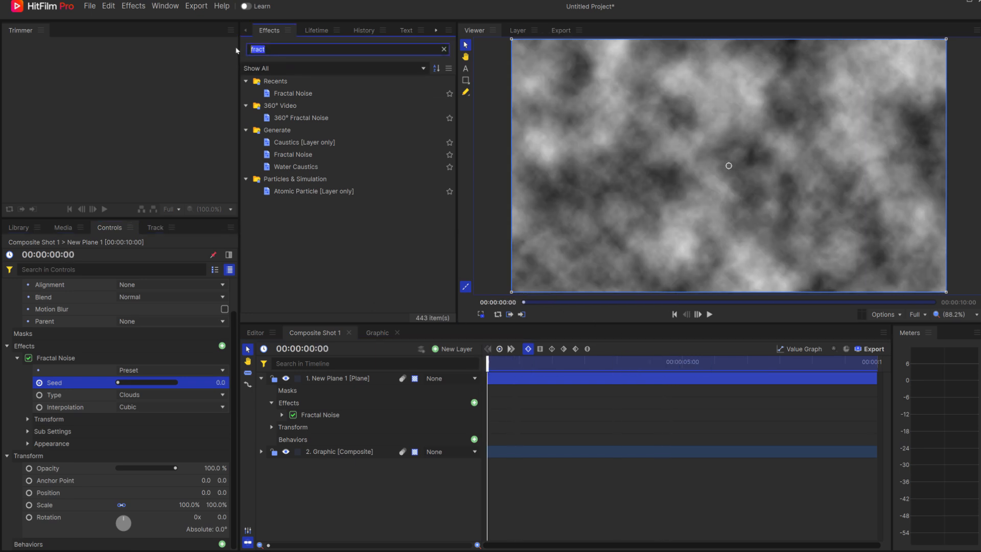
{"action": "type", "text": "heat"}
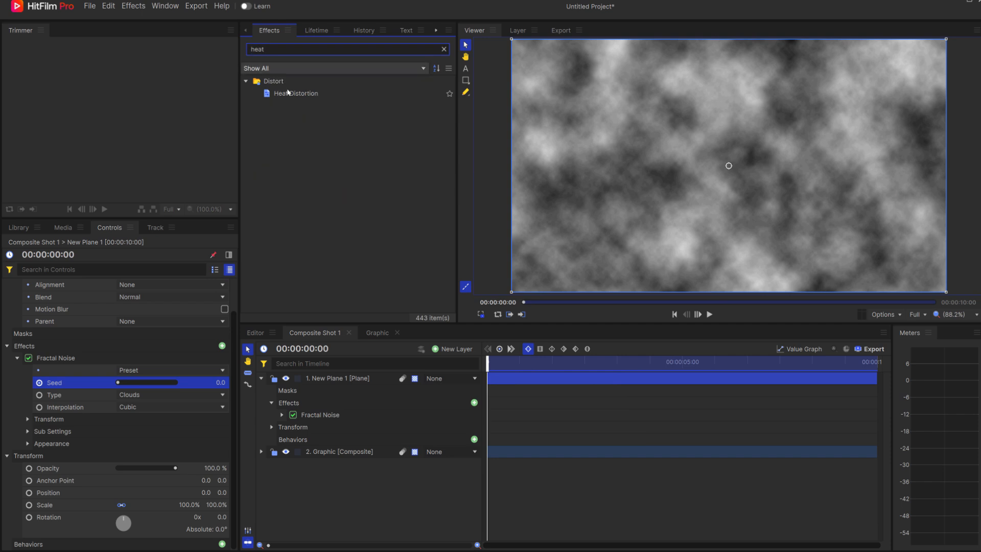
{"action": "double_click", "coordinate": [291, 93]}
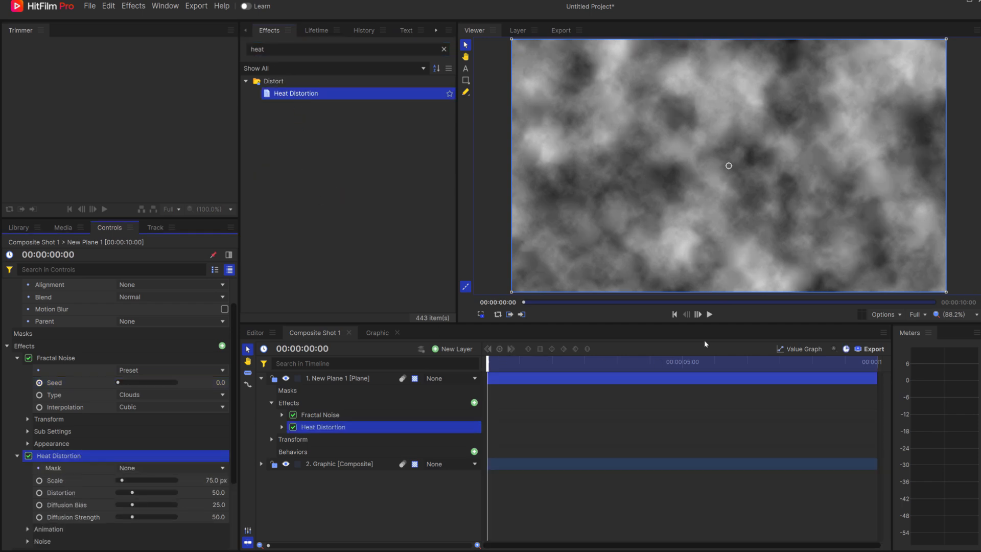
{"action": "left_click", "coordinate": [709, 314]}
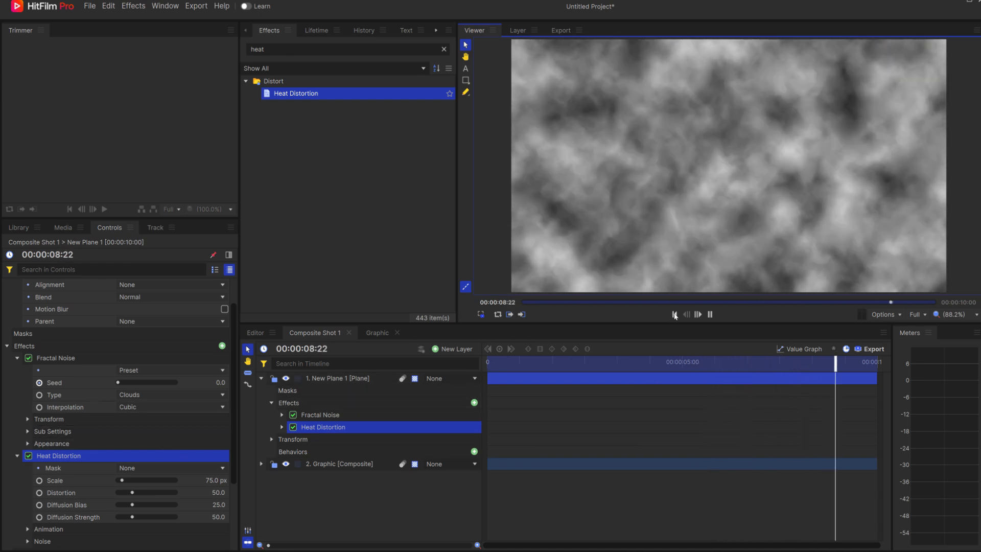
{"action": "left_click", "coordinate": [675, 315]}
Set the Heat Distortion's animation Wind Speed to 0 px/s.
{"action": "scroll", "coordinate": [29, 434], "scroll_direction": "down", "scroll_amount": 4}
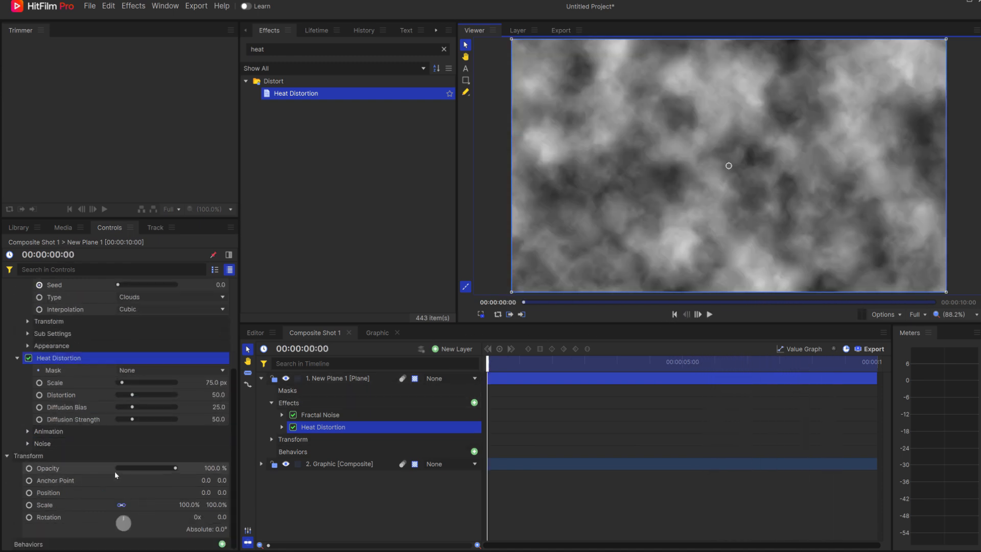
{"action": "left_click", "coordinate": [28, 432]}
{"action": "left_click", "coordinate": [205, 471]}
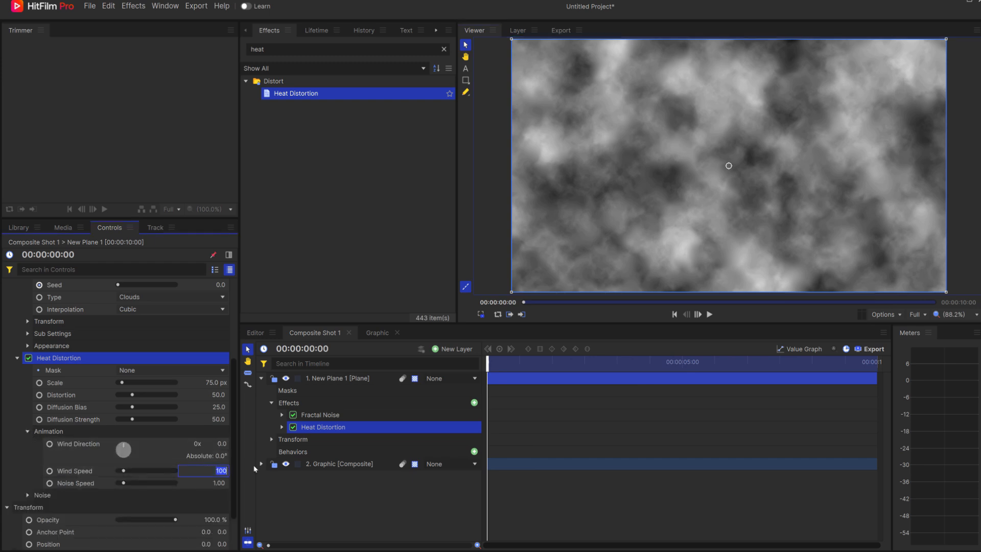
{"action": "type", "text": "0"}
{"action": "key", "text": "Return"}
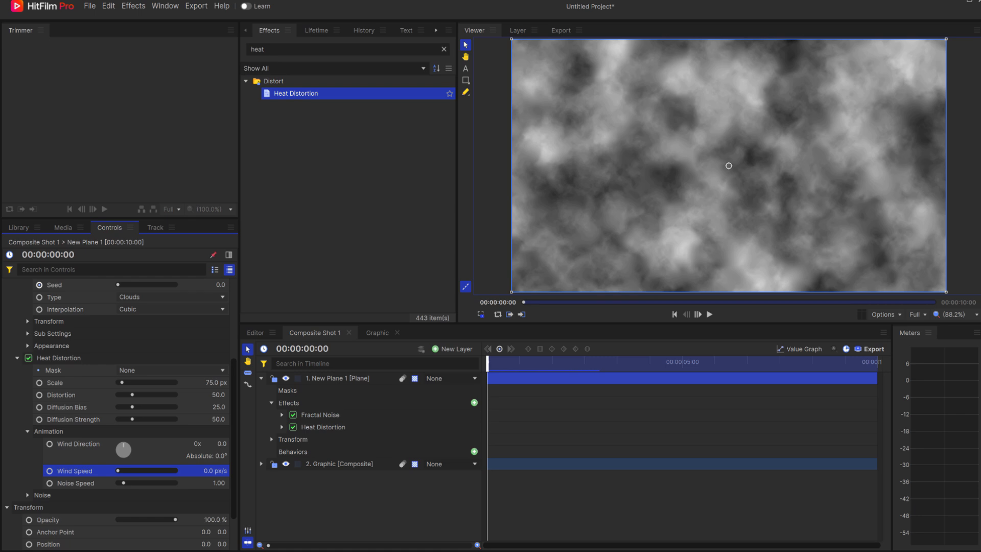
Apply the Set Matte effect to the plane, using the Graphic layer as its source layer.
{"action": "left_click_drag", "start_coordinate": [280, 50], "coordinate": [235, 51]}
{"action": "type", "text": "set"}
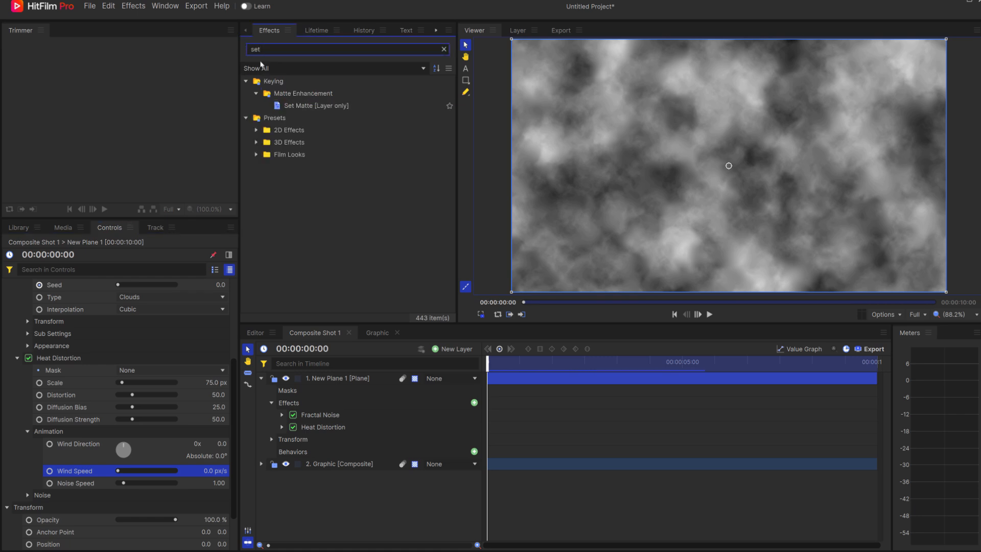
{"action": "double_click", "coordinate": [313, 105]}
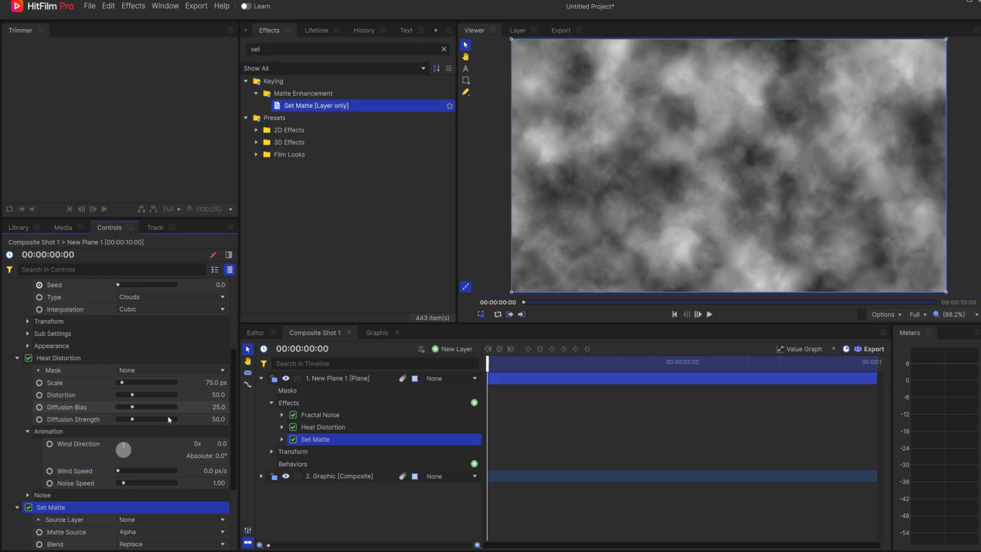
{"action": "left_click", "coordinate": [140, 521]}
{"action": "left_click", "coordinate": [135, 548]}
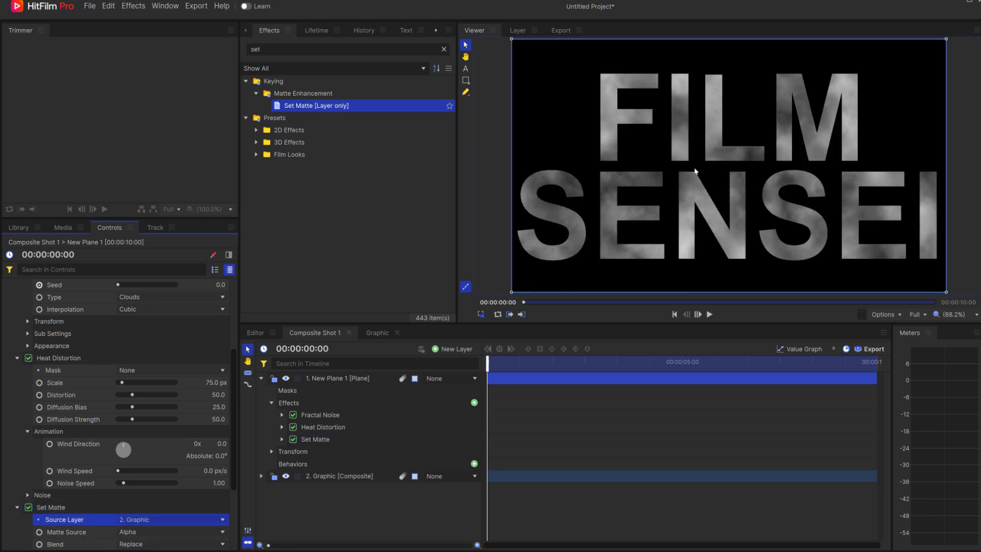
Combine the plane and Graphic layers into a composite shot named Texture.
{"action": "left_click", "coordinate": [261, 378]}
{"action": "left_click_drag", "start_coordinate": [327, 426], "coordinate": [343, 379]}
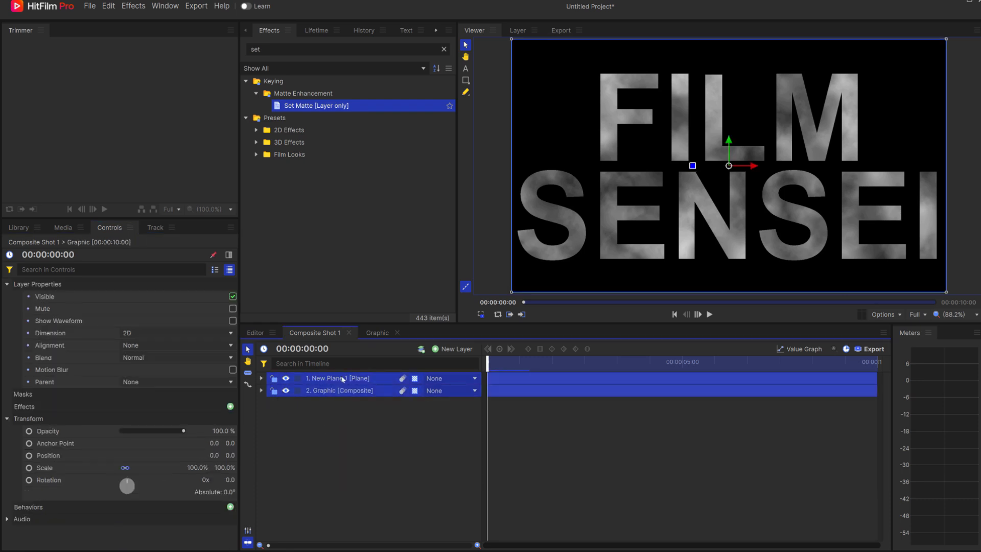
{"action": "right_click", "coordinate": [341, 379]}
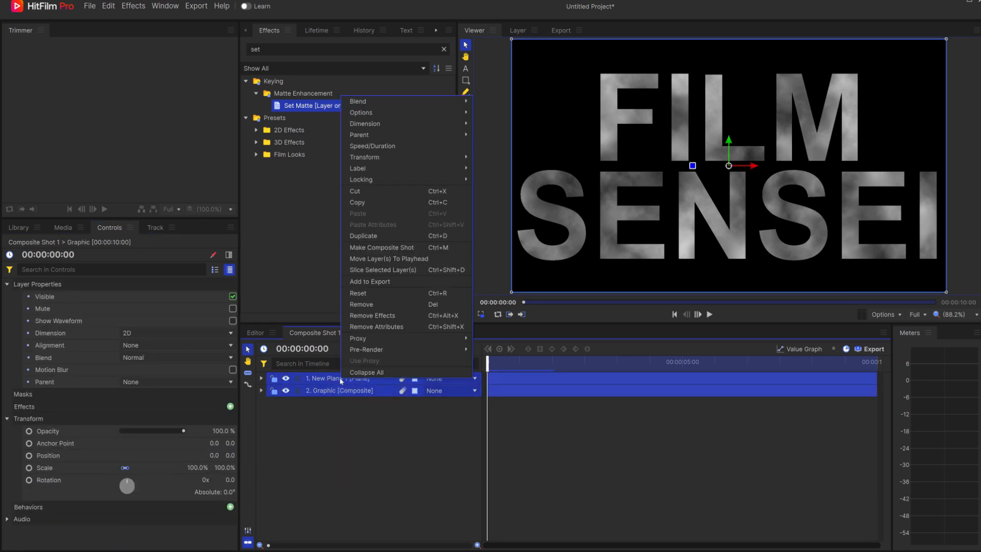
{"action": "left_click", "coordinate": [381, 248]}
{"action": "left_click_drag", "start_coordinate": [469, 241], "coordinate": [414, 241]}
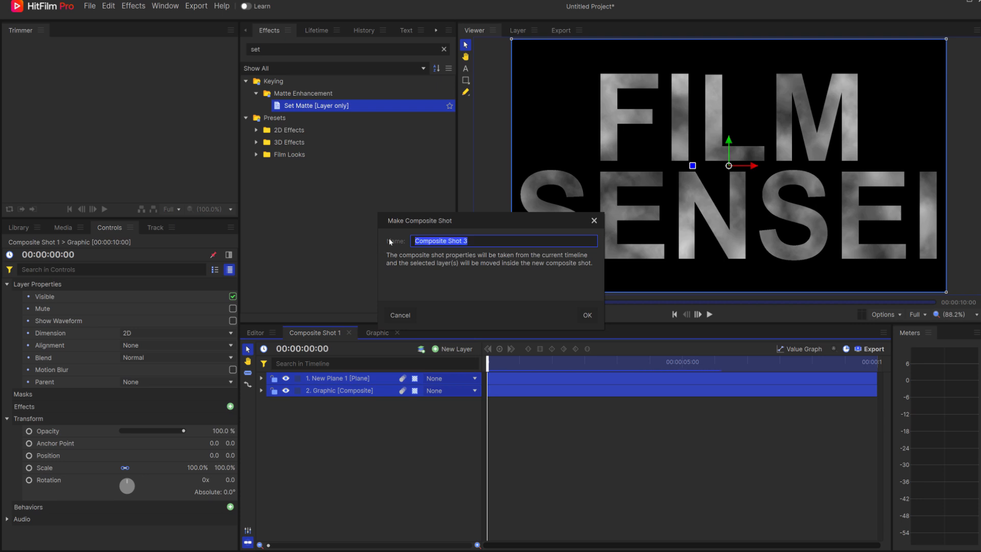
{"action": "type", "text": "Textu"}
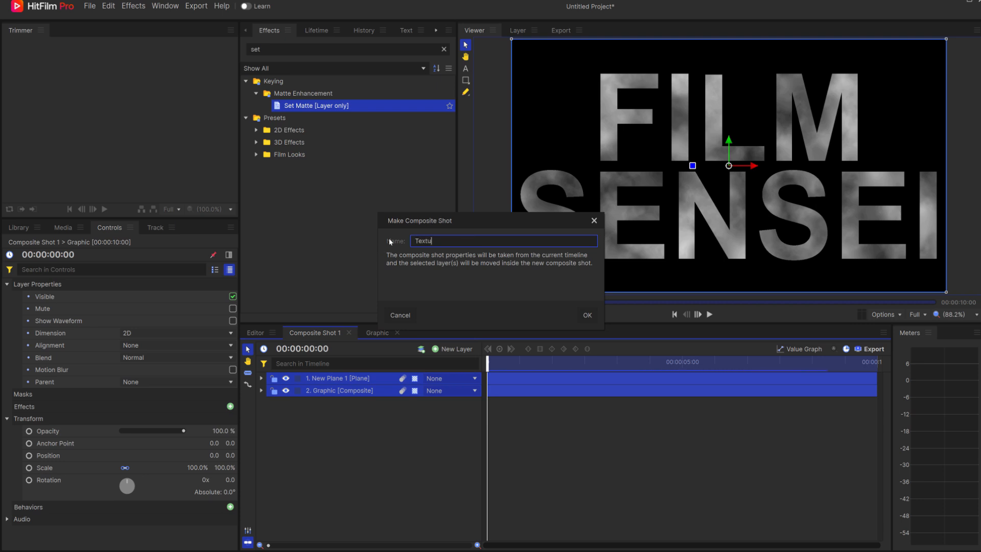
{"action": "type", "text": "re"}
{"action": "left_click", "coordinate": [587, 316]}
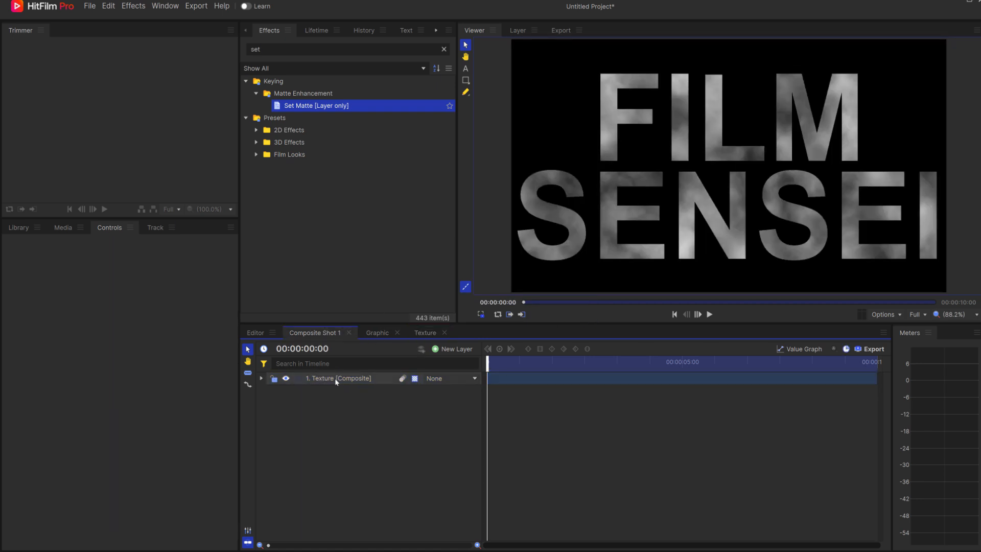
Add a new camera to Composite Shot 1 and make the Texture layer a 3D Plane.
{"action": "left_click", "coordinate": [452, 348]}
{"action": "left_click", "coordinate": [452, 396]}
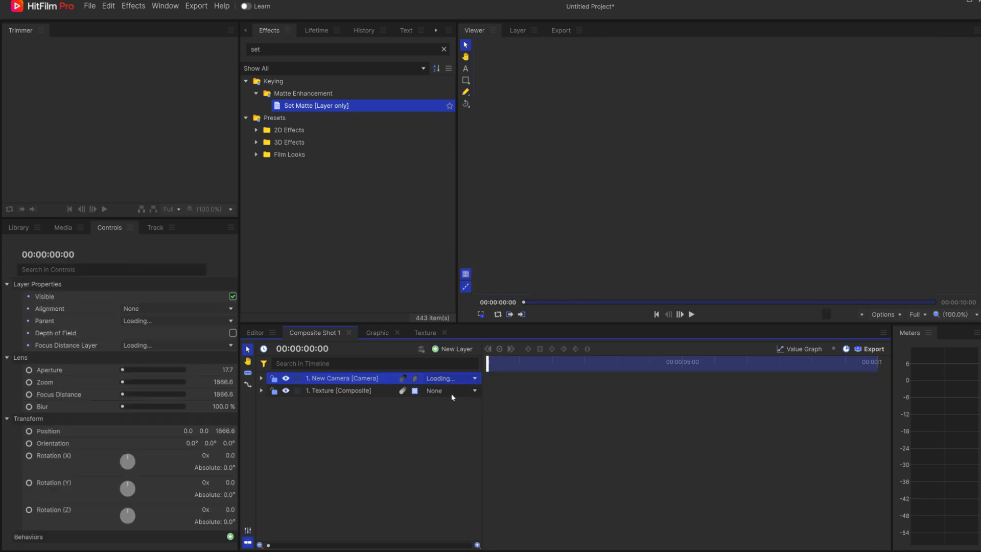
{"action": "left_click", "coordinate": [416, 392]}
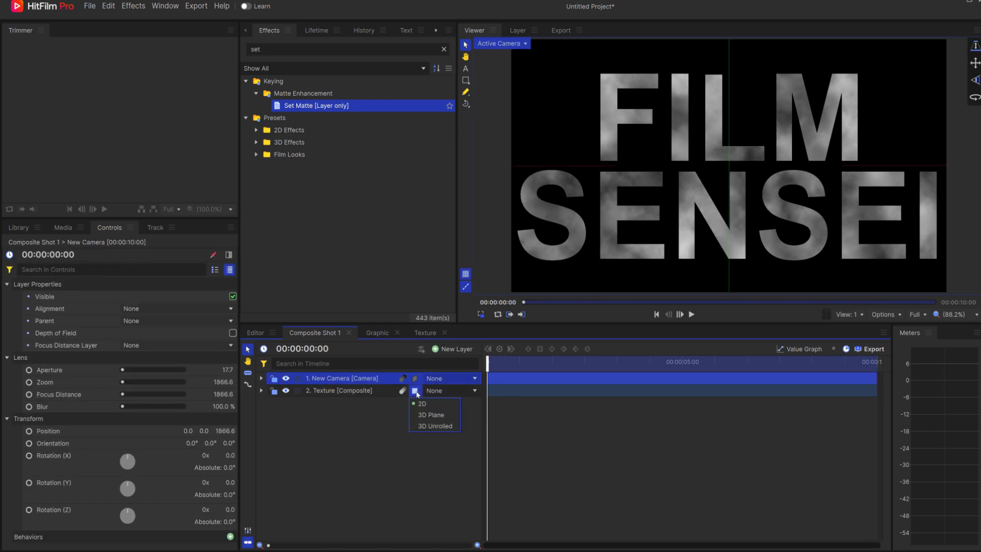
{"action": "left_click", "coordinate": [429, 417]}
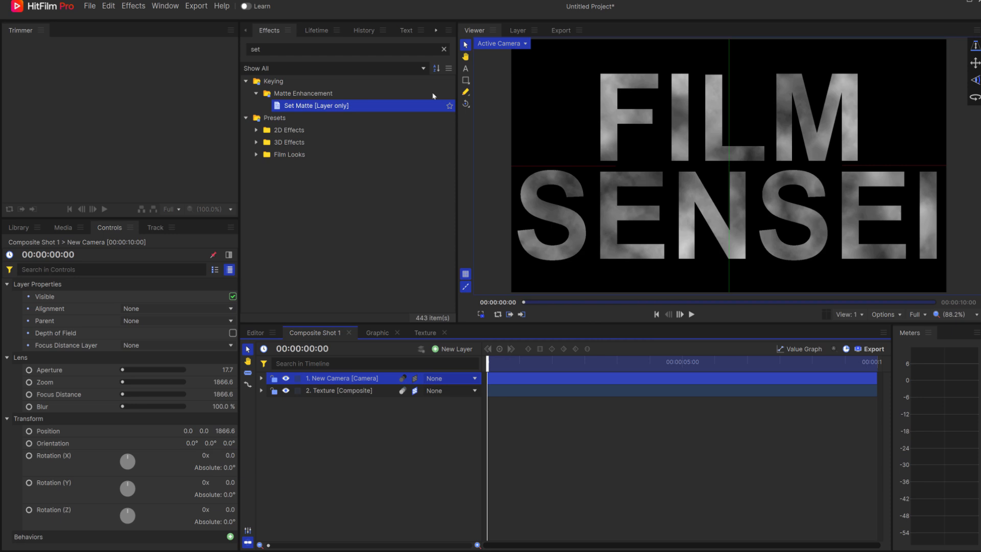
Clear the effects search and add a new light layer to Composite Shot 1.
{"action": "left_click_drag", "start_coordinate": [271, 49], "coordinate": [243, 58]}
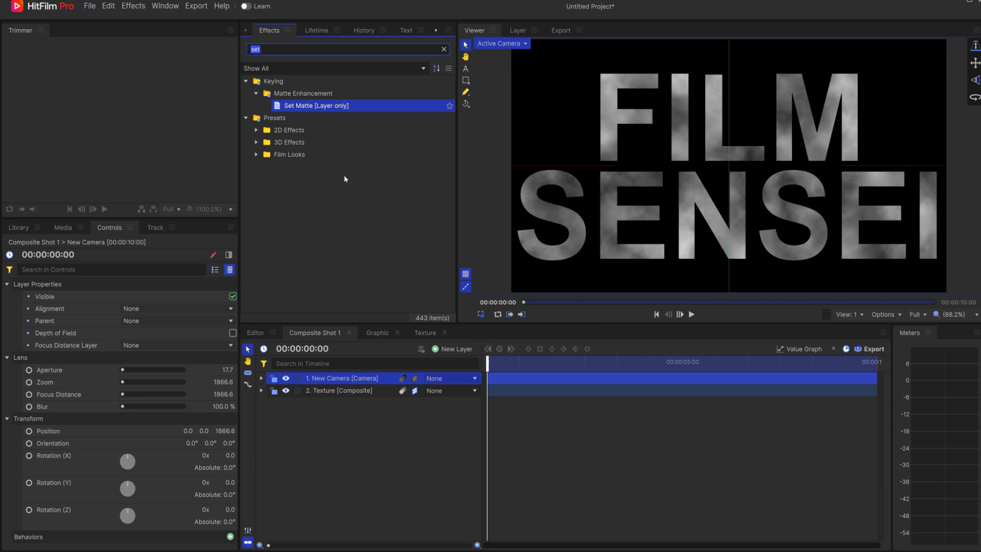
{"action": "key", "text": "BackSpace"}
{"action": "left_click", "coordinate": [456, 352]}
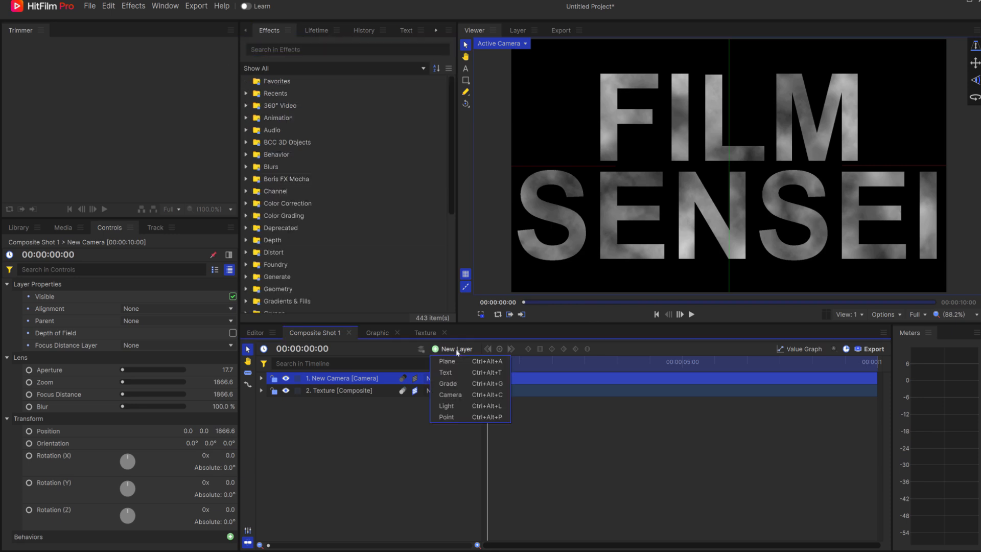
{"action": "left_click", "coordinate": [448, 405]}
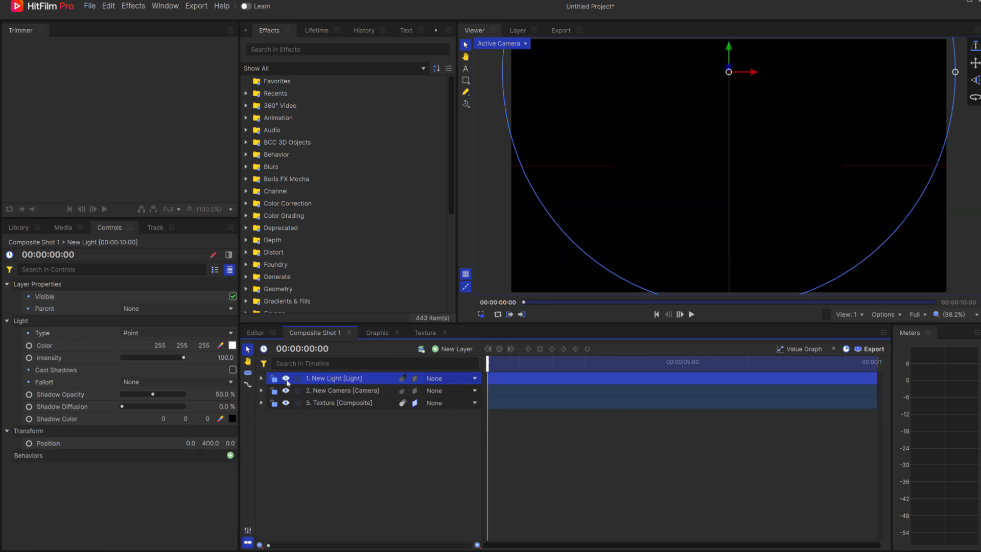
Set the new light's position to -100, 1000, 1000.
{"action": "left_click", "coordinate": [192, 443]}
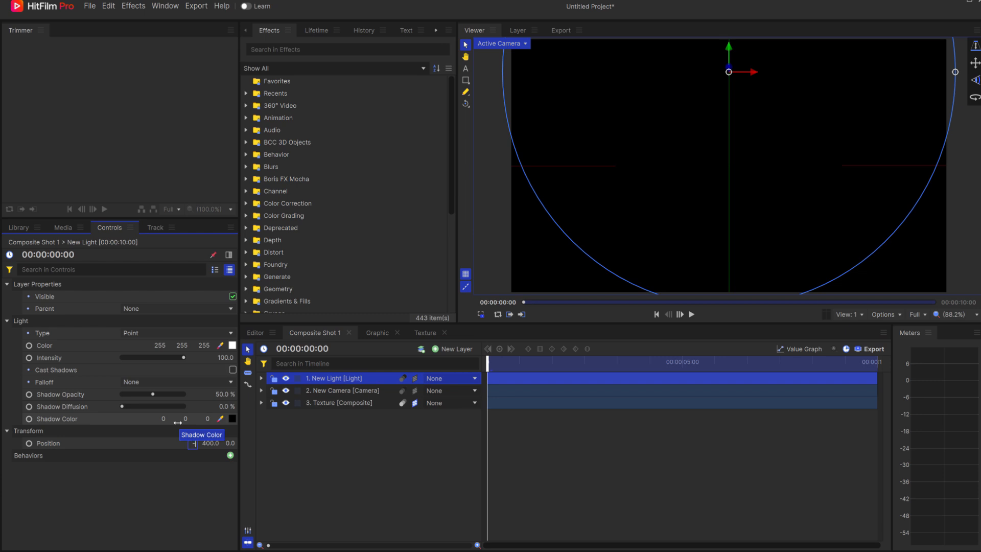
{"action": "type", "text": "-100"}
{"action": "key", "text": "Tab"}
{"action": "type", "text": "100"}
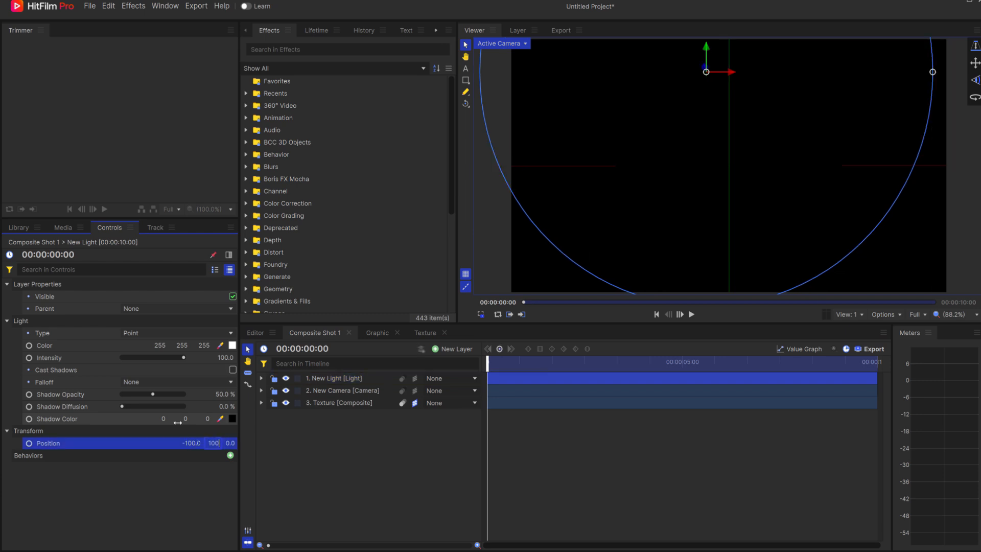
{"action": "type", "text": "0"}
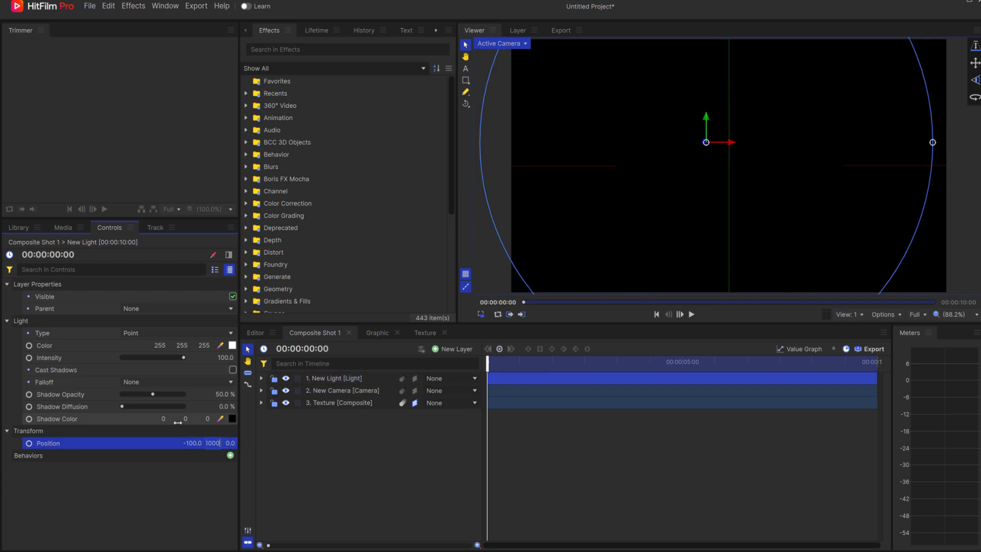
{"action": "key", "text": "Tab"}
{"action": "type", "text": "10"}
{"action": "key", "text": "Return"}
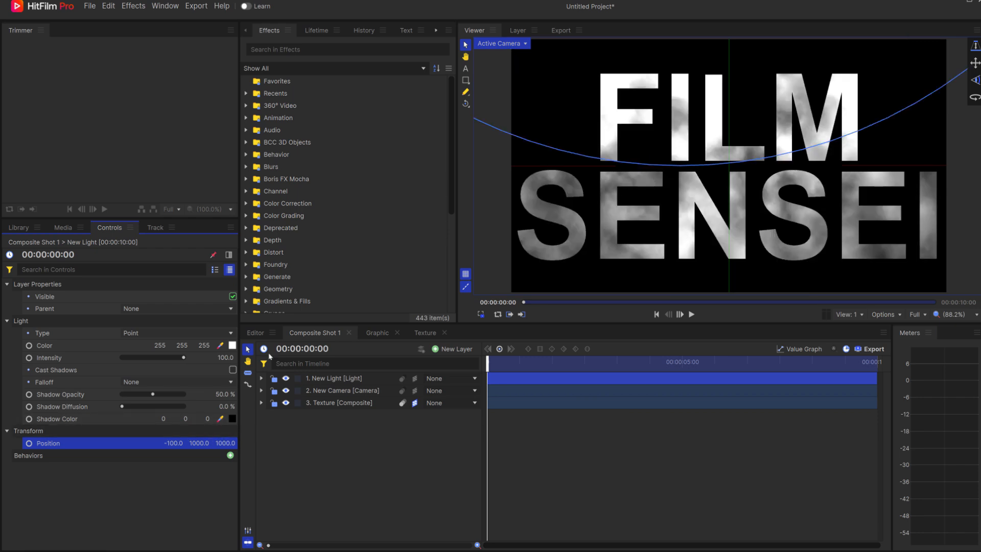
Set the light's intensity to 50.
{"action": "left_click", "coordinate": [225, 357]}
{"action": "type", "text": "50"}
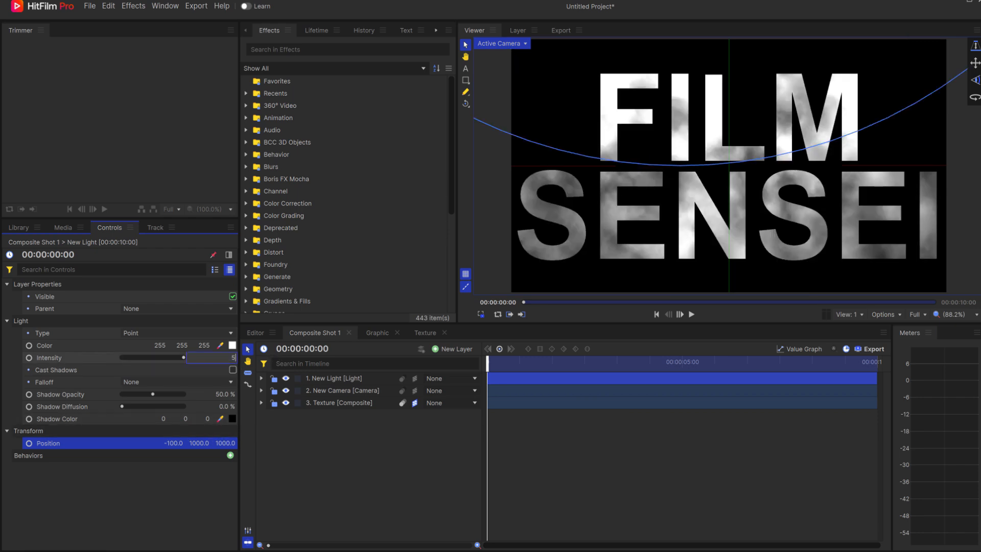
{"action": "key", "text": "Return"}
Duplicate the light, setting the copy's X position to 100 and the original light's X position to -1000.
{"action": "left_click", "coordinate": [317, 378]}
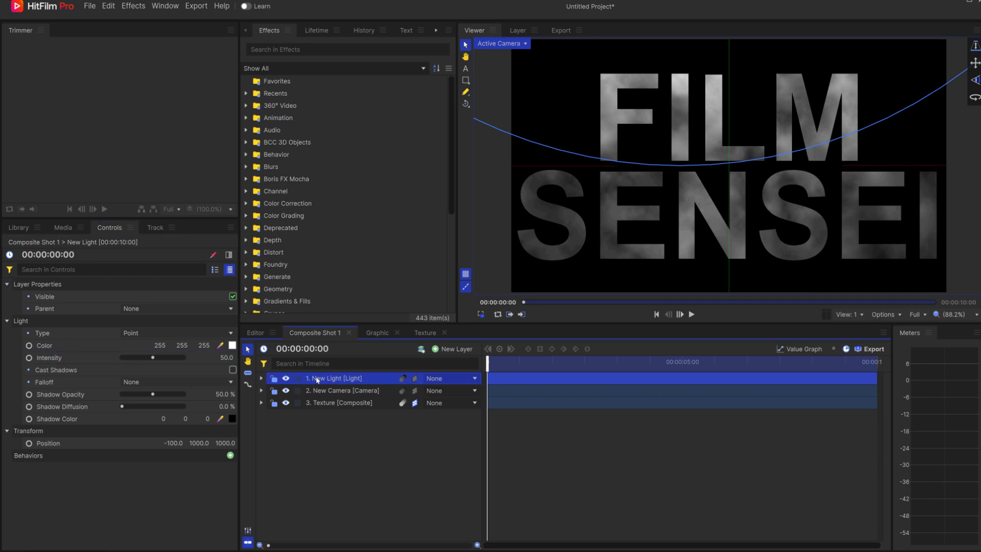
{"action": "key", "text": "ctrl+d"}
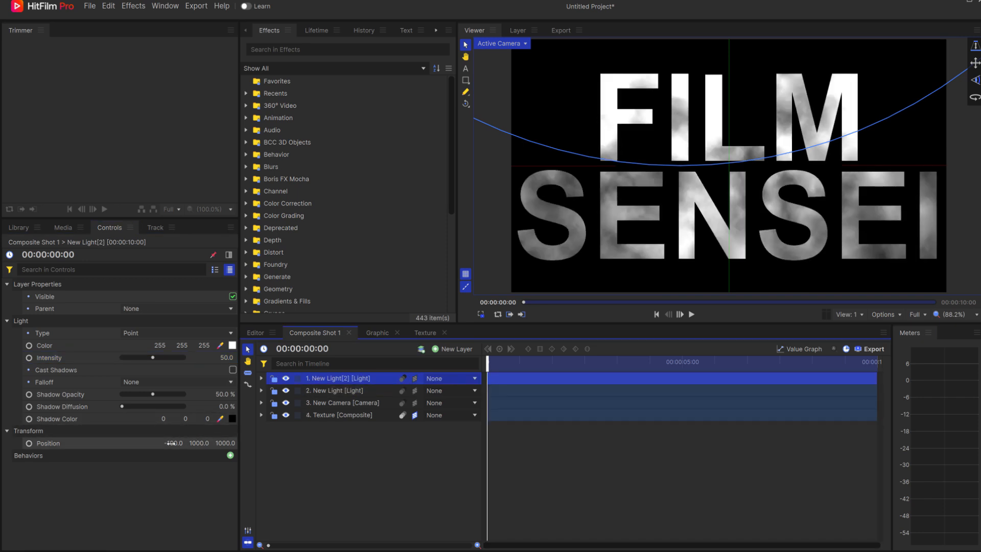
{"action": "left_click_drag", "start_coordinate": [172, 443], "coordinate": [235, 442]}
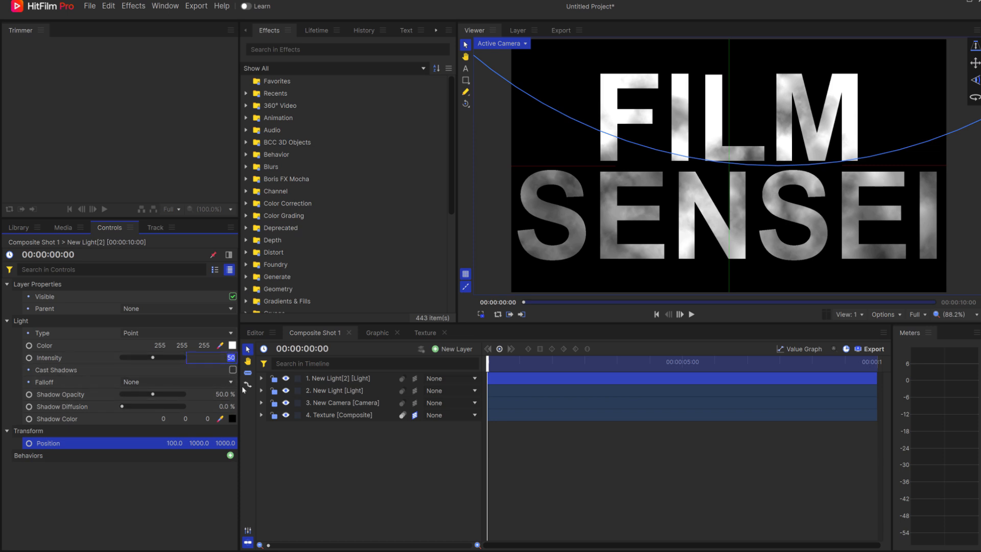
{"action": "left_click", "coordinate": [353, 390]}
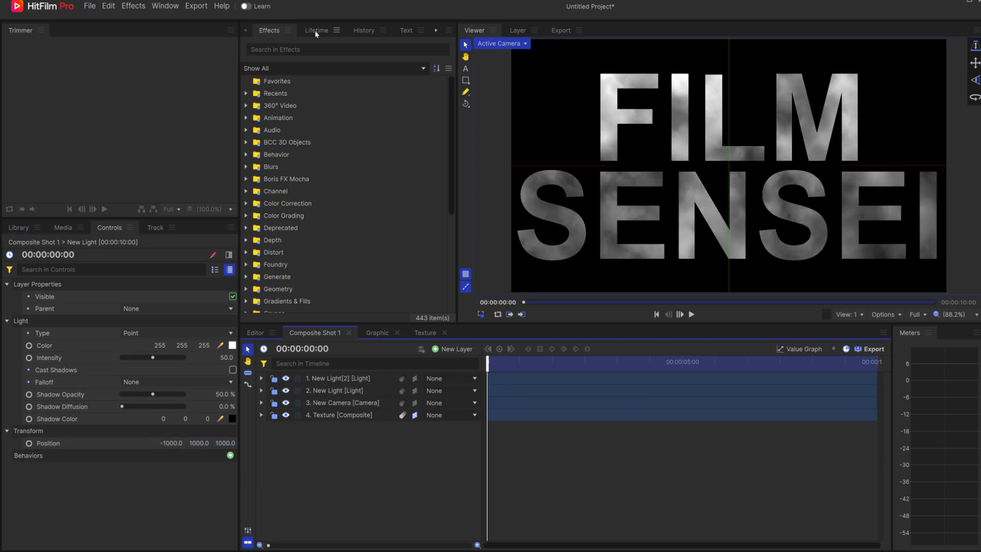
Apply the Parallax effect to the Texture layer with Invert Map enabled and Depth set to 200.
{"action": "left_click", "coordinate": [307, 49]}
{"action": "type", "text": "para"}
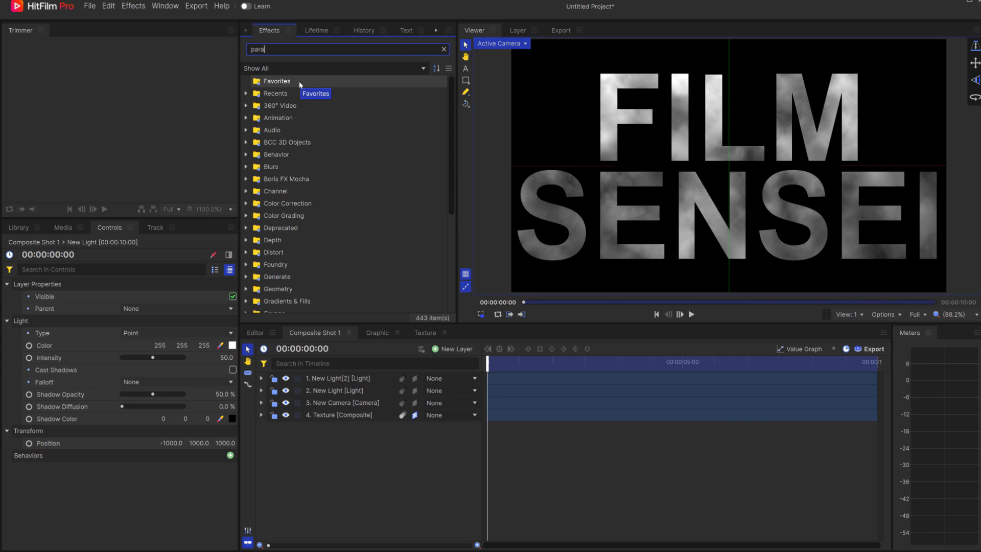
{"action": "left_click", "coordinate": [291, 94]}
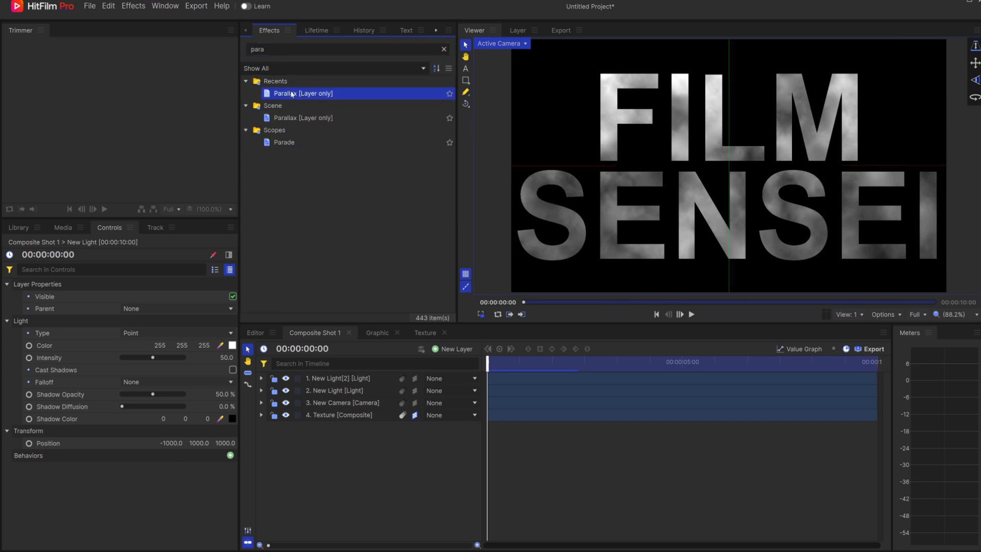
{"action": "left_click_drag", "start_coordinate": [305, 227], "coordinate": [329, 415]}
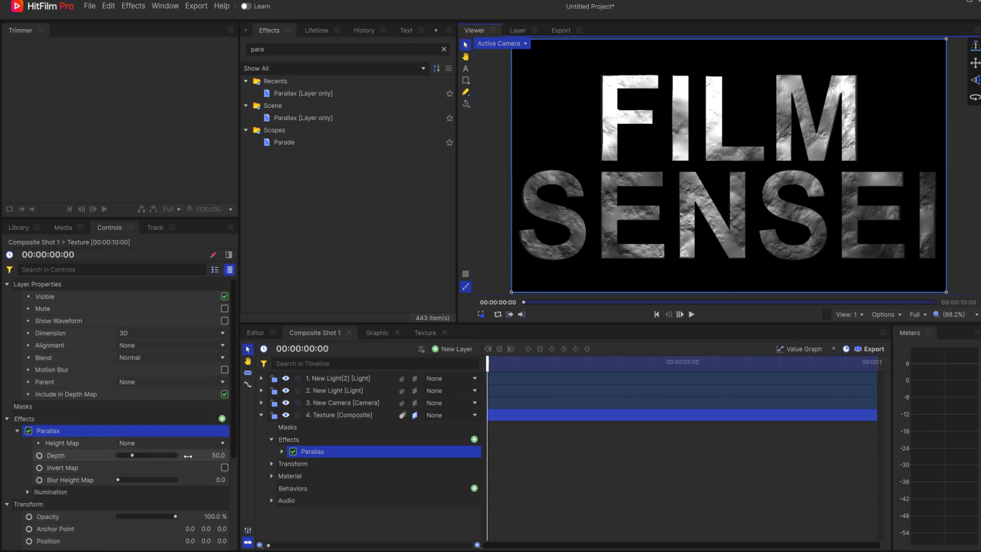
{"action": "left_click", "coordinate": [225, 468]}
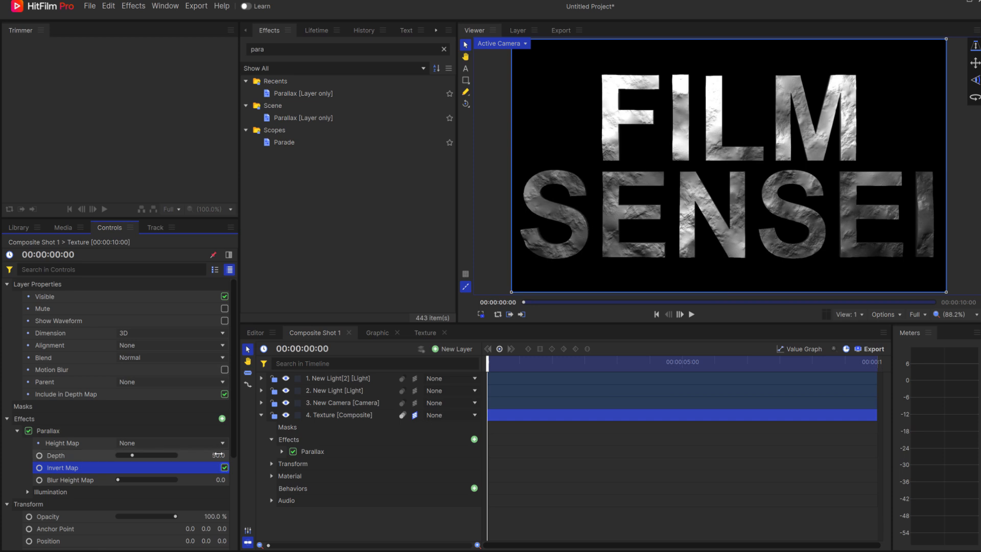
{"action": "left_click_drag", "start_coordinate": [132, 456], "coordinate": [176, 455]}
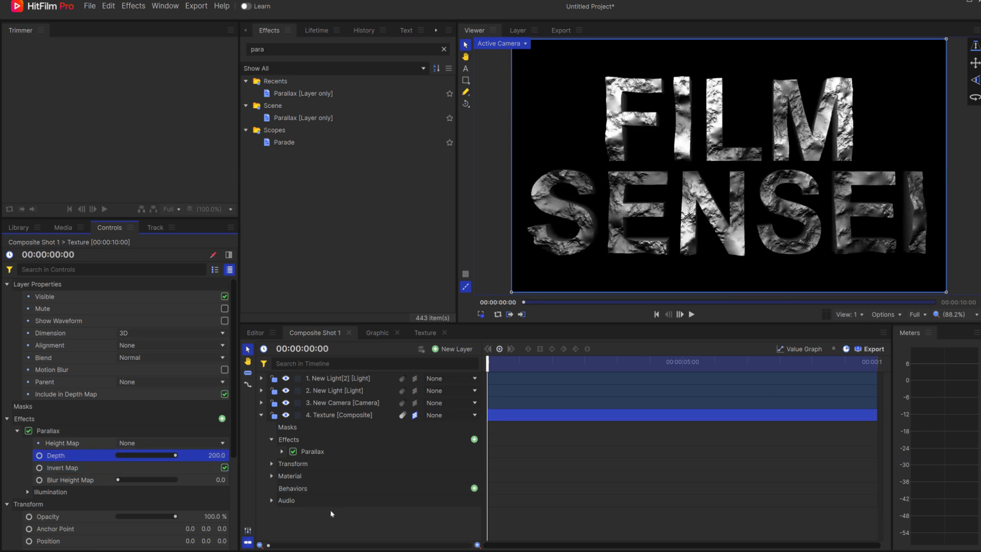
Collapse the Texture layer's properties and preview the textured text animation, returning the playhead to the start.
{"action": "left_click", "coordinate": [262, 416]}
{"action": "left_click", "coordinate": [366, 481]}
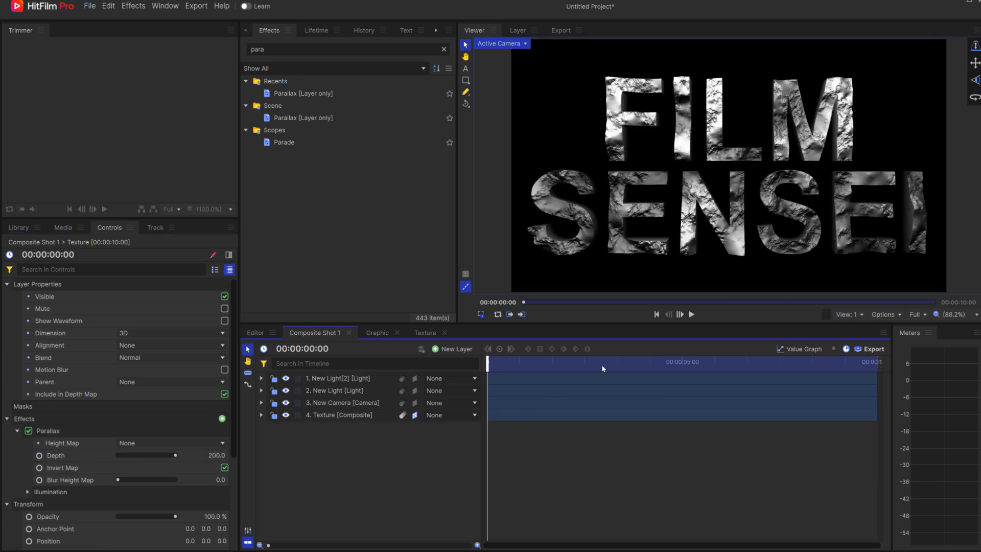
{"action": "left_click", "coordinate": [691, 315]}
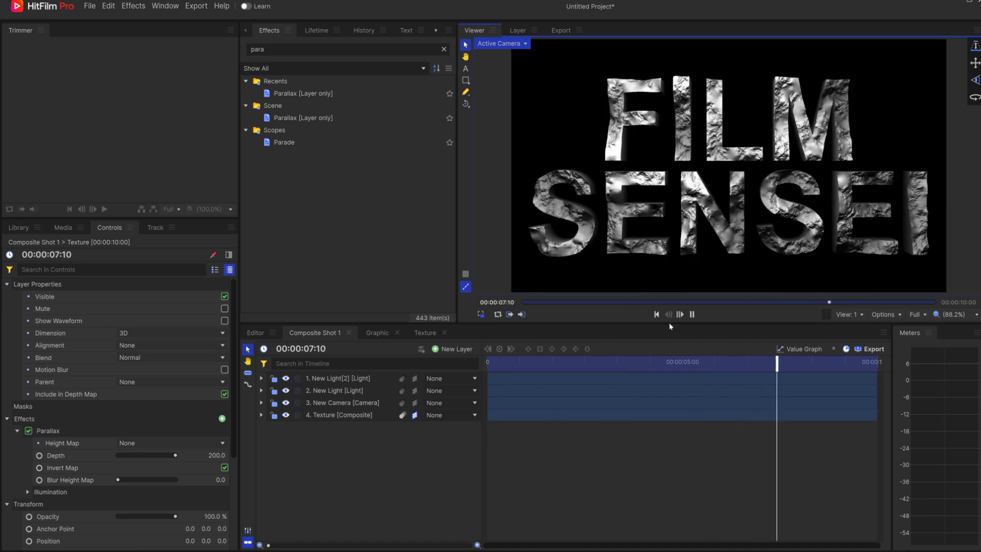
{"action": "left_click", "coordinate": [656, 314]}
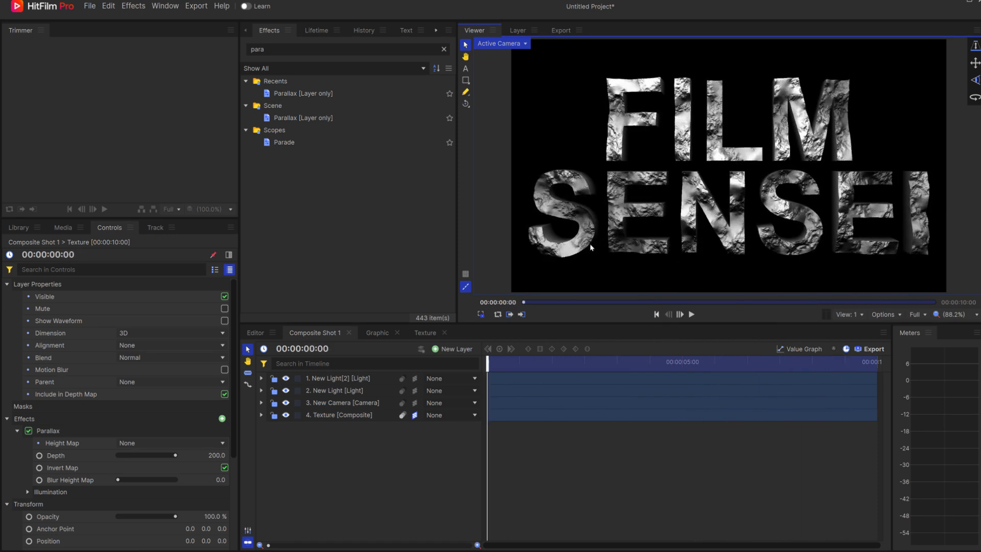
Apply the Tint effect to the Texture layer and set Amount to Tint to 100%.
{"action": "left_click_drag", "start_coordinate": [273, 50], "coordinate": [250, 50]}
{"action": "type", "text": "tint"}
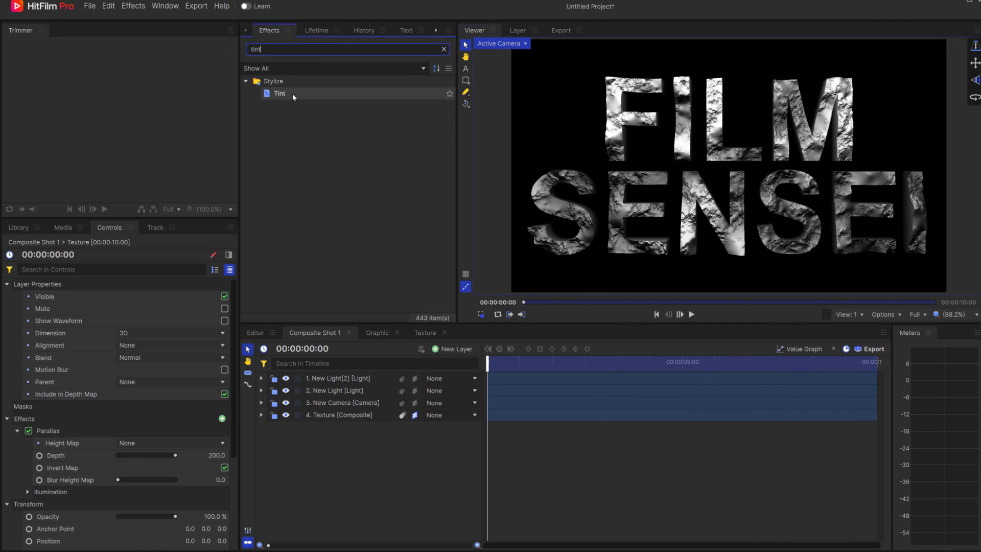
{"action": "left_click_drag", "start_coordinate": [293, 94], "coordinate": [327, 417]}
{"action": "scroll", "coordinate": [145, 386], "scroll_direction": "down", "scroll_amount": 4}
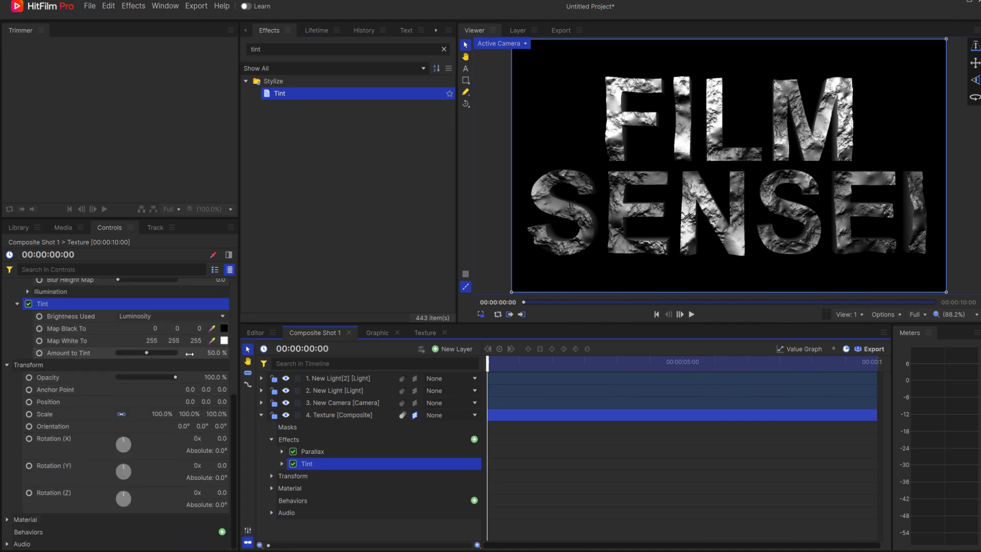
{"action": "left_click_drag", "start_coordinate": [146, 352], "coordinate": [190, 359]}
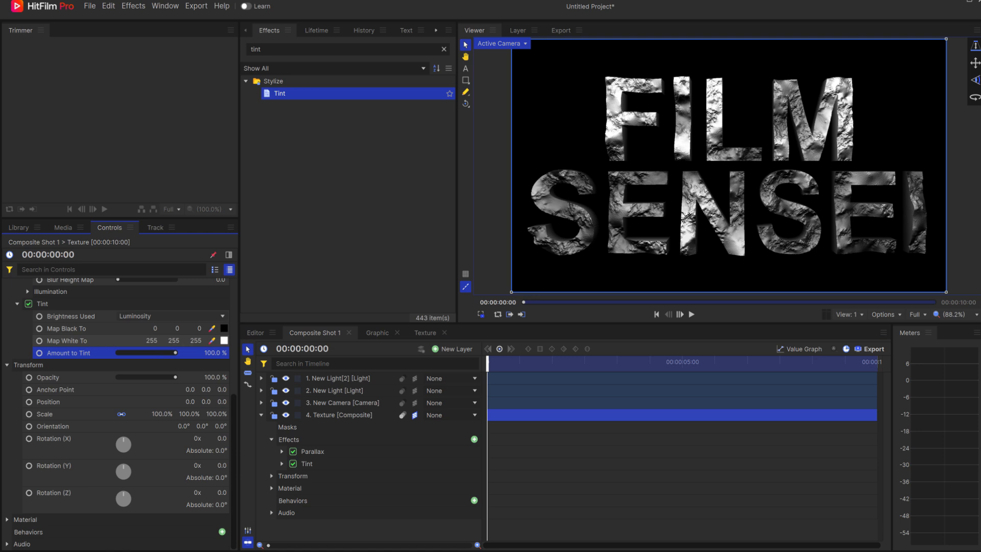
Set the Tint's Map White To color to yellow (255, 255, 0) and its Map Black To color to dark red (79, 0, 0).
{"action": "left_click_drag", "start_coordinate": [195, 341], "coordinate": [67, 341]}
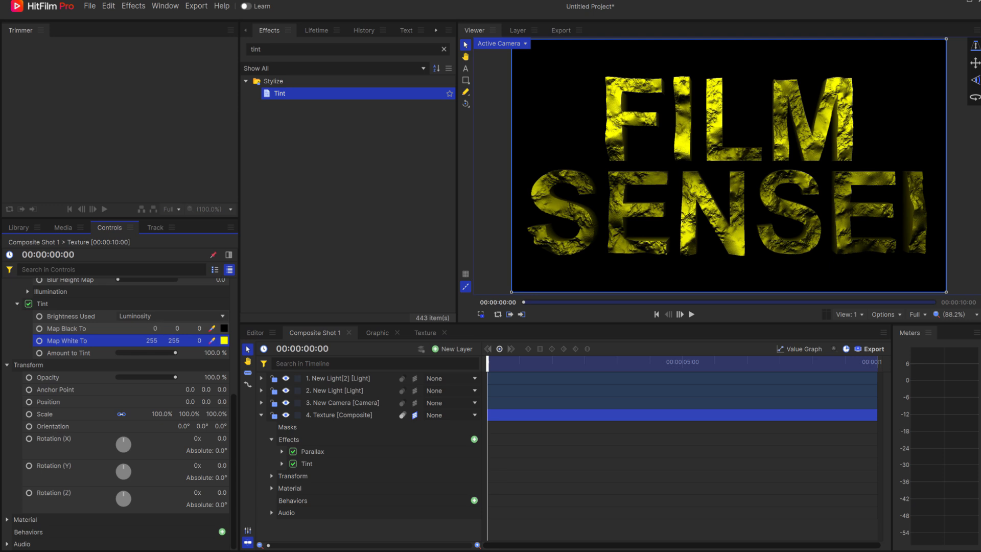
{"action": "left_click_drag", "start_coordinate": [154, 328], "coordinate": [171, 328]}
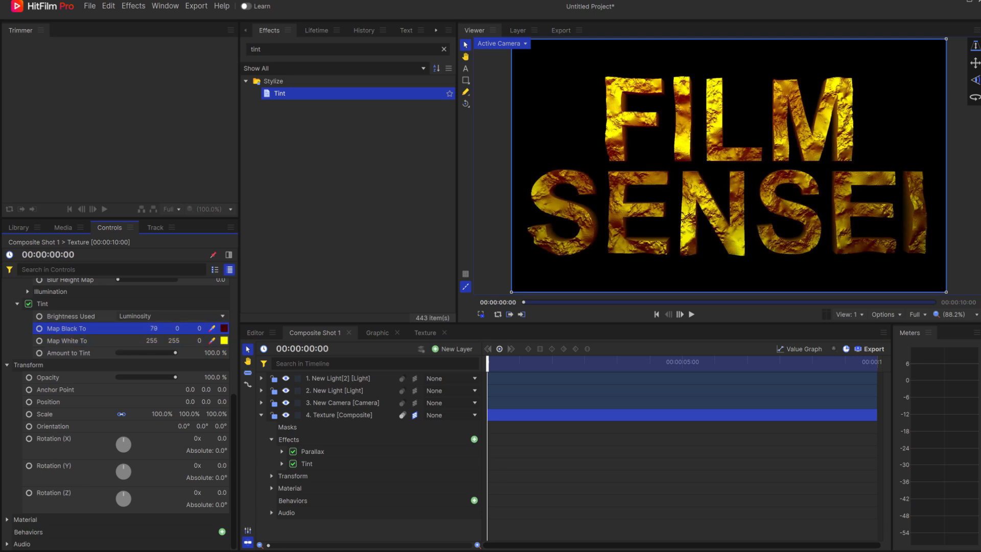
{"action": "left_click", "coordinate": [409, 531]}
Preview the gold-tinted text animation, collapse the Texture layer's properties and return the playhead to the start.
{"action": "left_click", "coordinate": [693, 315]}
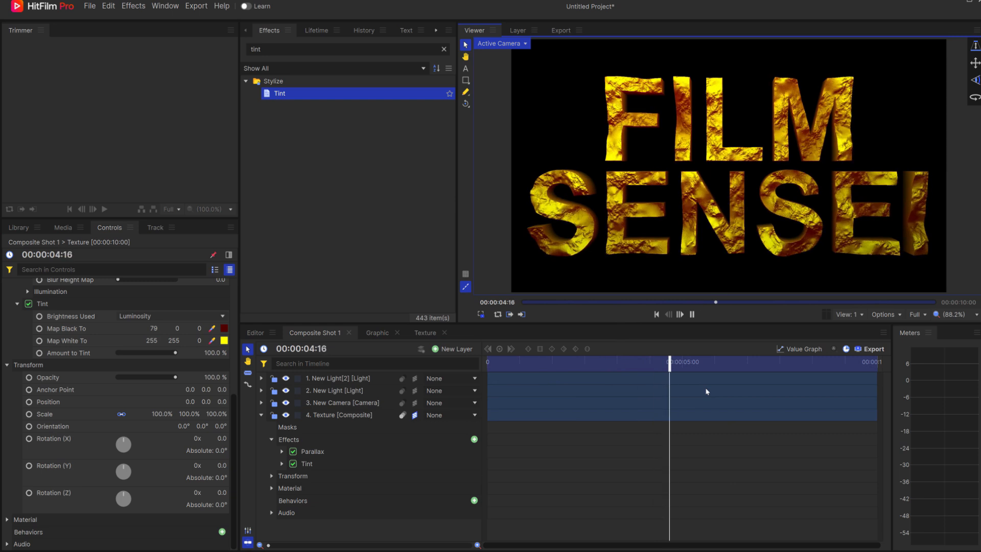
{"action": "left_click", "coordinate": [261, 415]}
{"action": "left_click", "coordinate": [657, 315]}
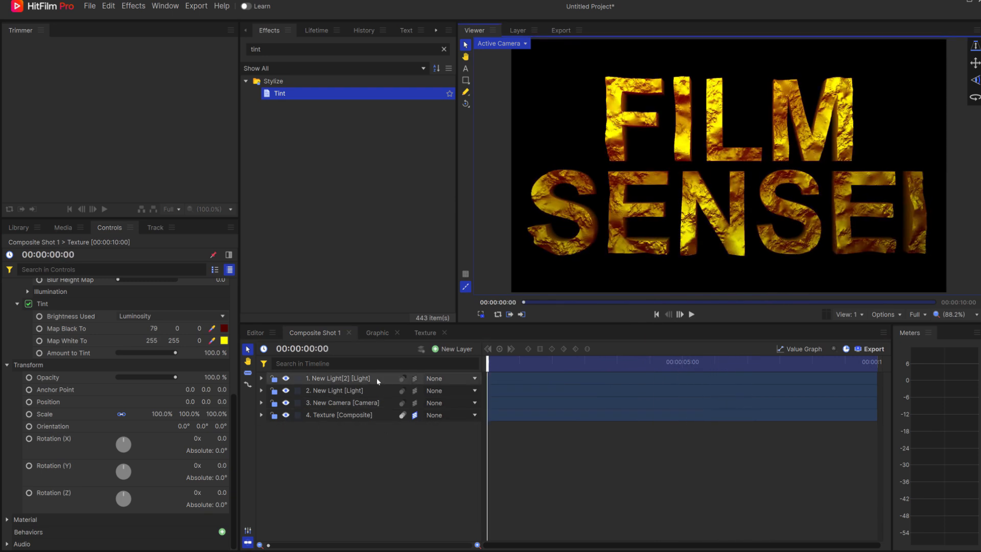
Animate the camera's position with a keyframe at 00:00:09:23 and a Z value of 2180.6 at the first frame.
{"action": "left_click", "coordinate": [338, 403]}
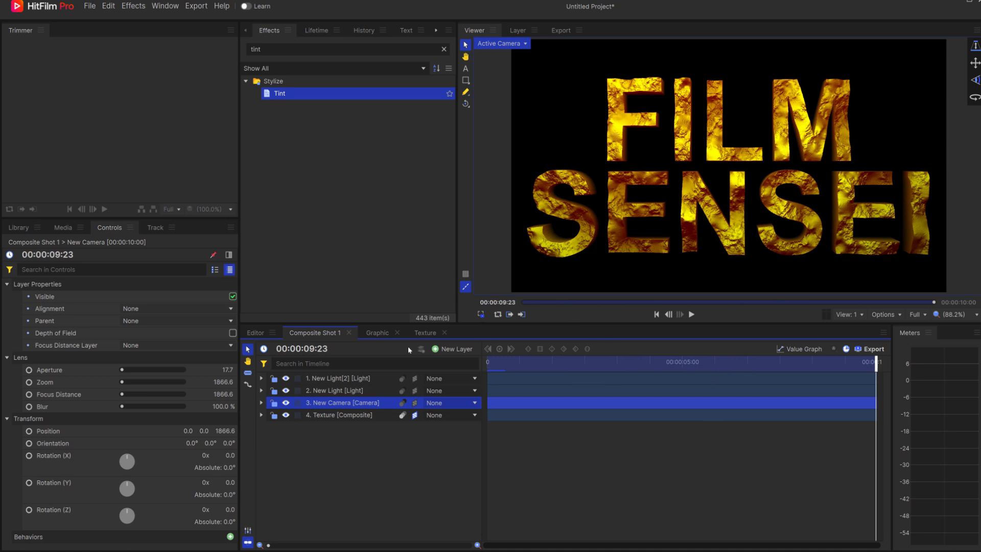
{"action": "left_click", "coordinate": [30, 432]}
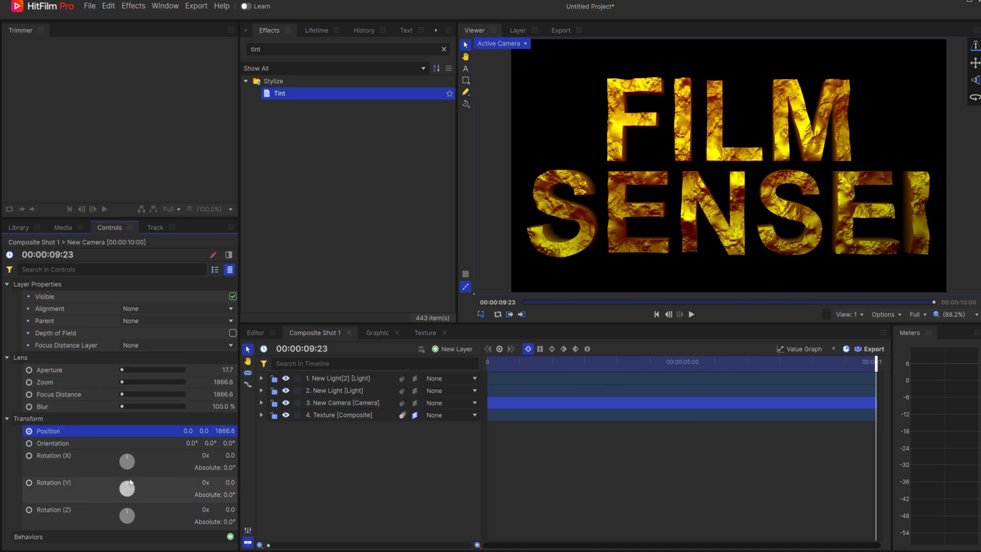
{"action": "key", "text": "Home"}
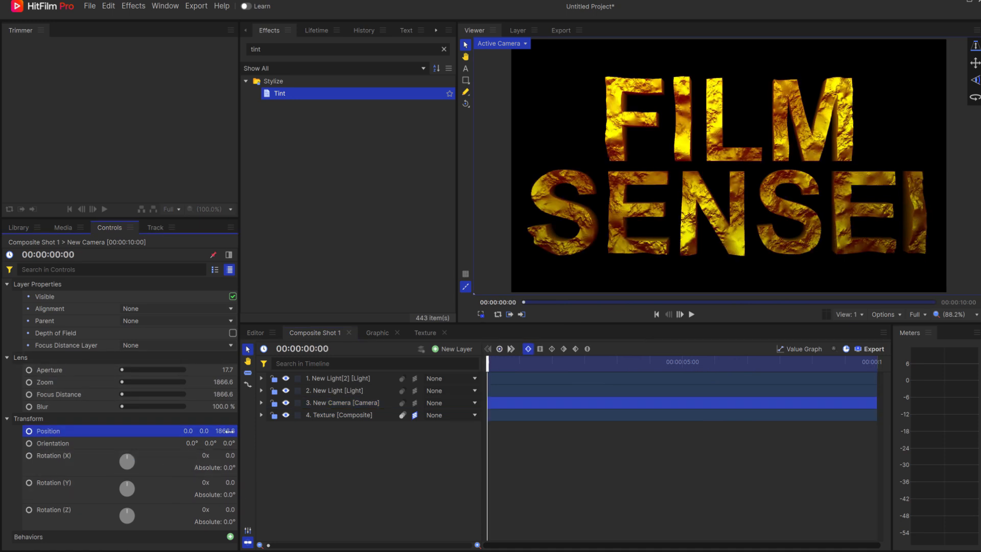
{"action": "left_click_drag", "start_coordinate": [226, 430], "coordinate": [284, 431]}
{"action": "left_click", "coordinate": [345, 485]}
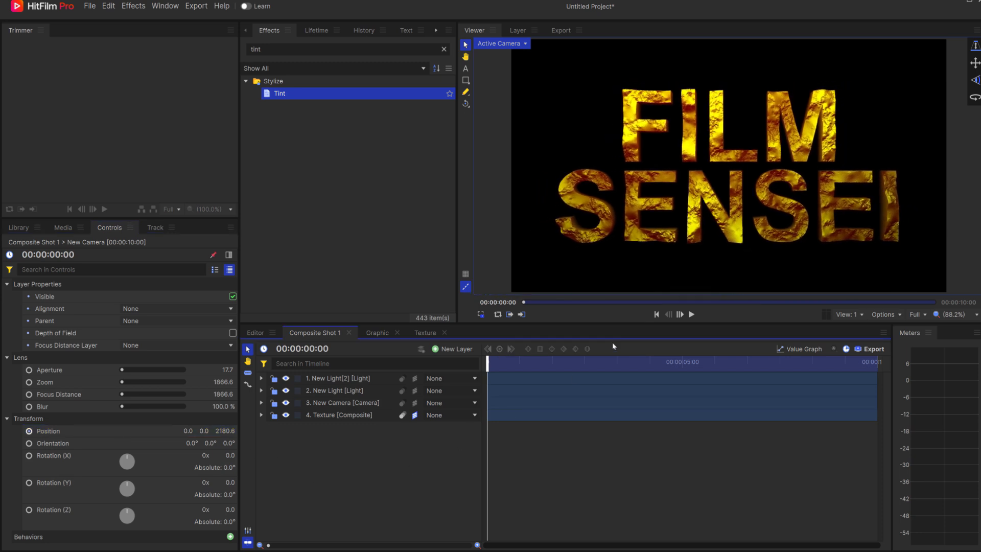